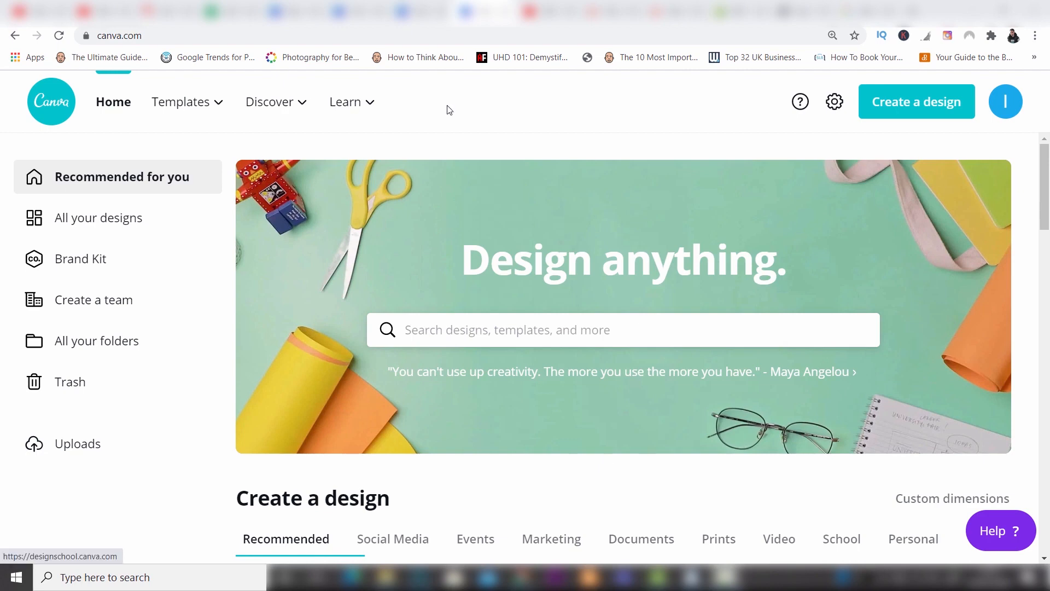
Search the home page for "youtube" to review the suggested YouTube design types, and clear the search.
{"action": "mouse_move", "coordinate": [207, 97]}
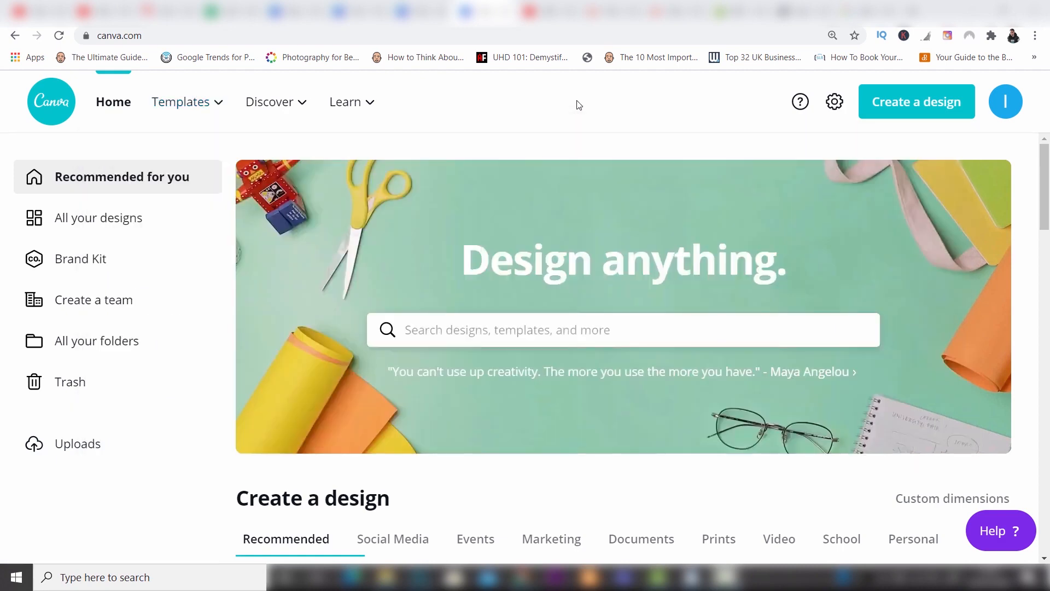
{"action": "left_click", "coordinate": [533, 330]}
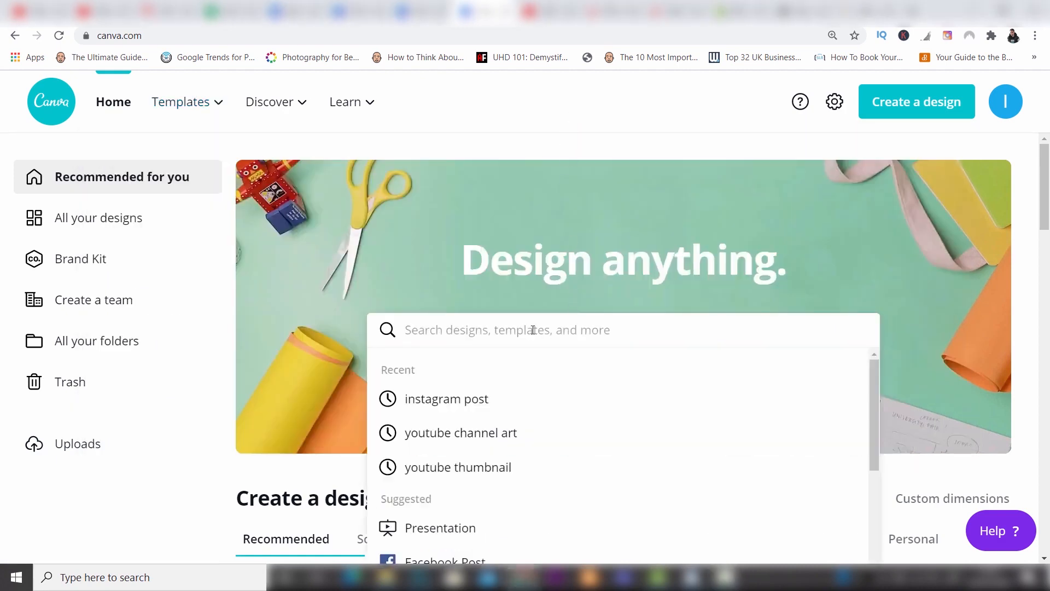
{"action": "type", "text": "youtube"}
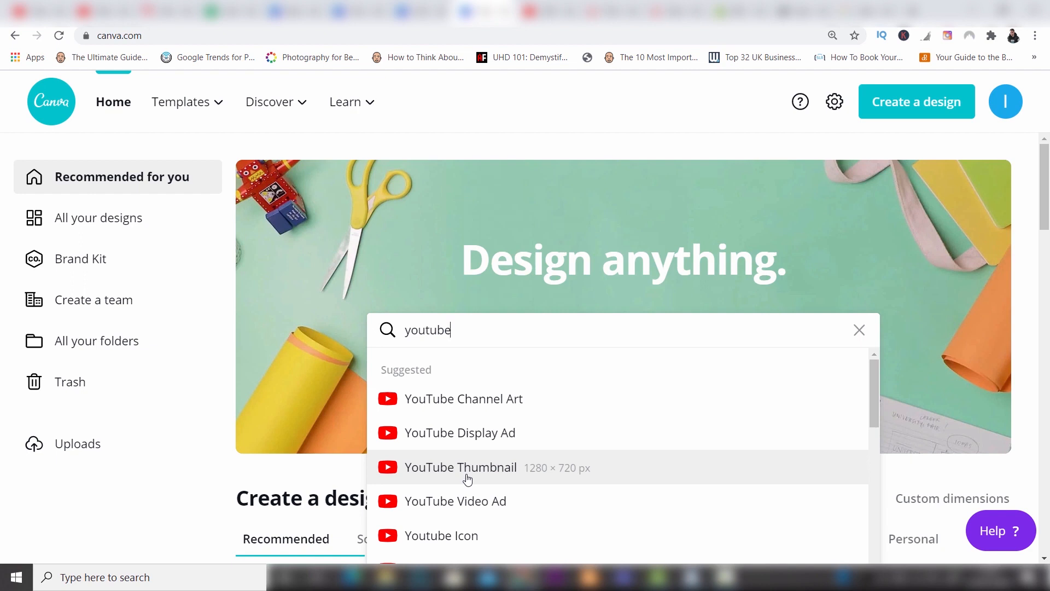
{"action": "left_click", "coordinate": [859, 331]}
Browse the Social Media design types and the full catalogue of design types, and return to the home page.
{"action": "left_click_drag", "start_coordinate": [1046, 187], "coordinate": [1047, 231]}
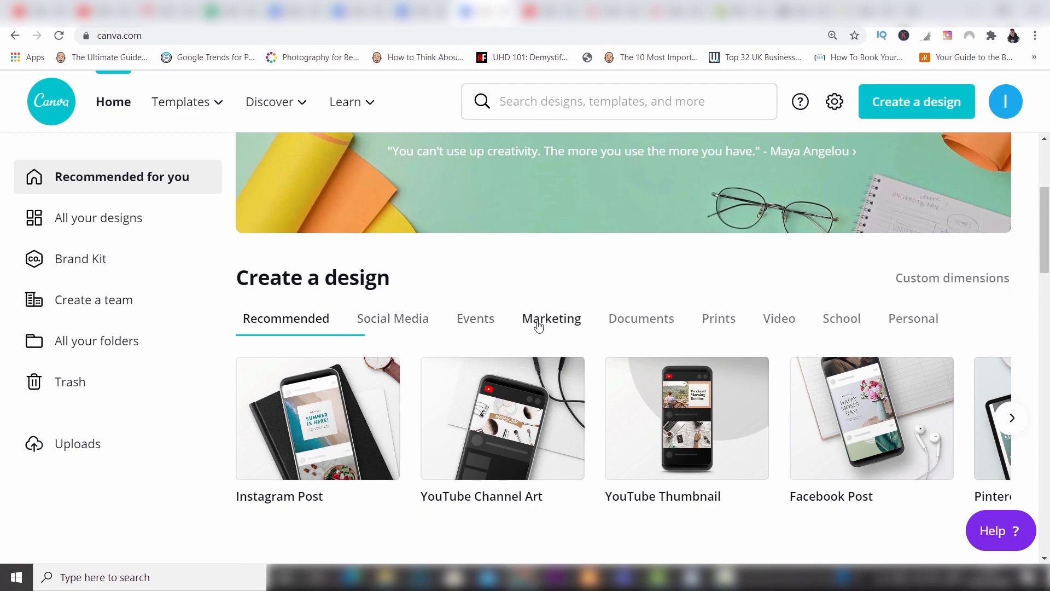
{"action": "left_click", "coordinate": [385, 322]}
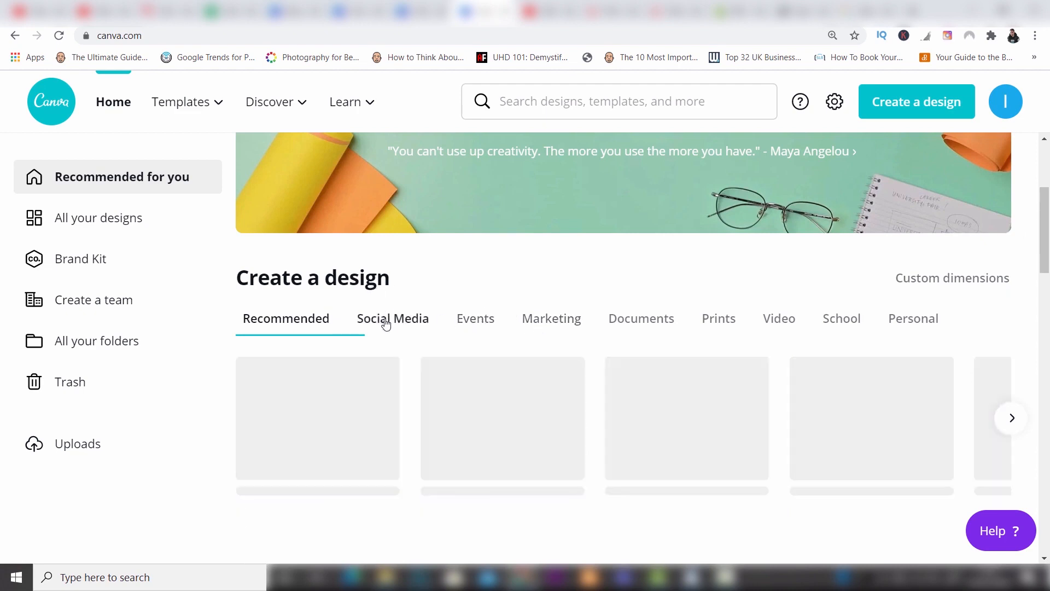
{"action": "left_click", "coordinate": [1011, 419]}
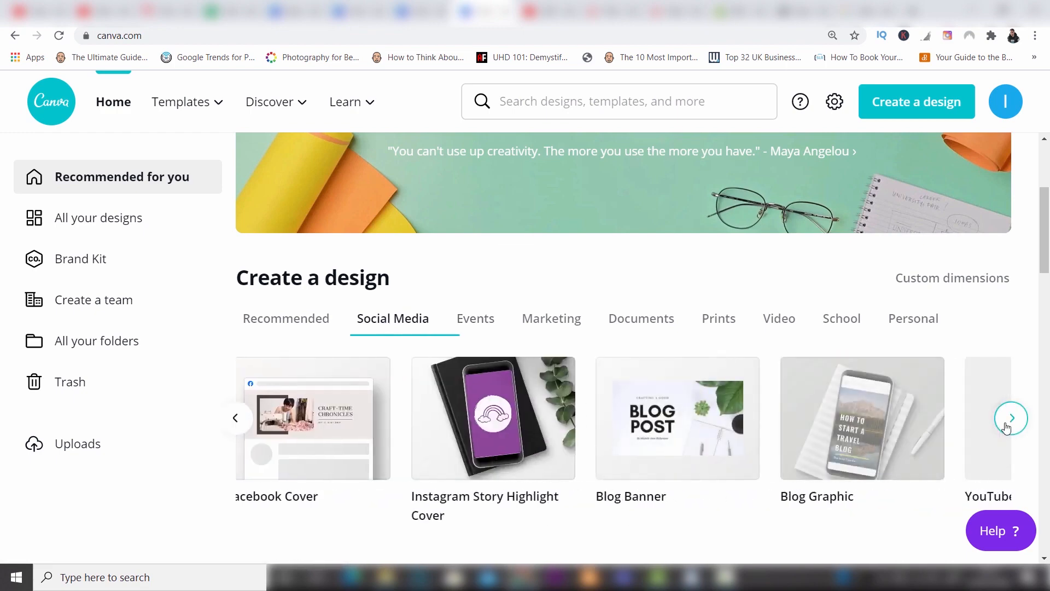
{"action": "left_click", "coordinate": [1011, 418]}
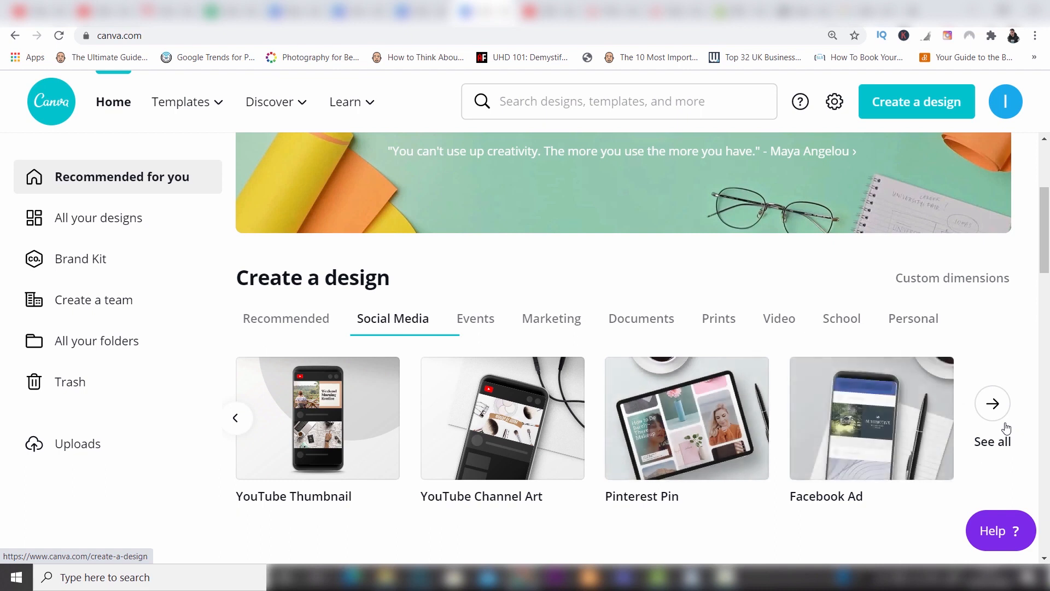
{"action": "left_click", "coordinate": [1007, 428]}
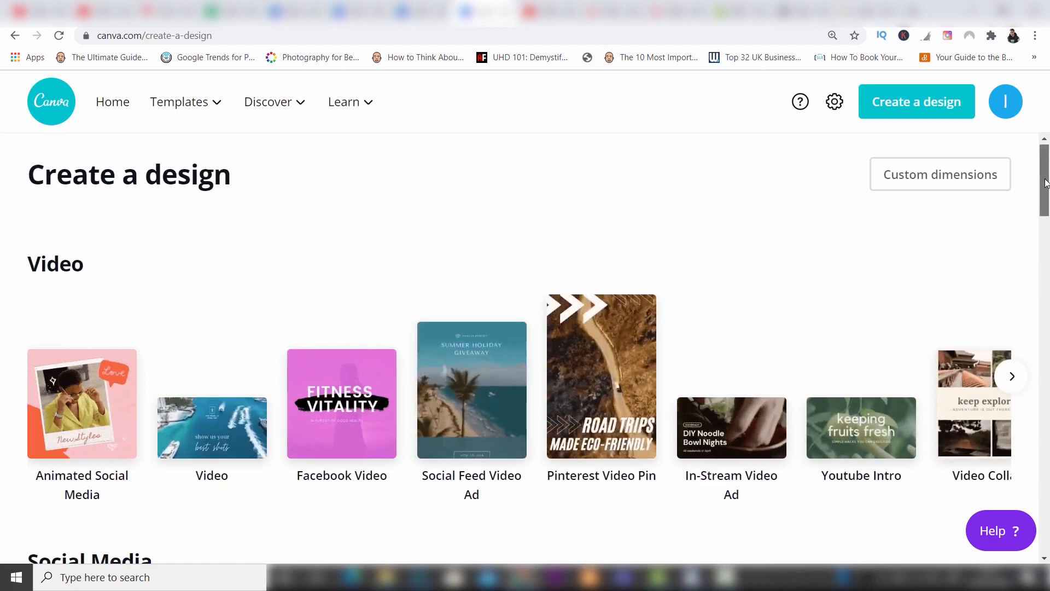
{"action": "mouse_move", "coordinate": [1046, 166]}
{"action": "left_mouse_down"}
{"action": "mouse_move", "coordinate": [1048, 333]}
{"action": "mouse_move", "coordinate": [1048, 148]}
{"action": "left_mouse_up"}
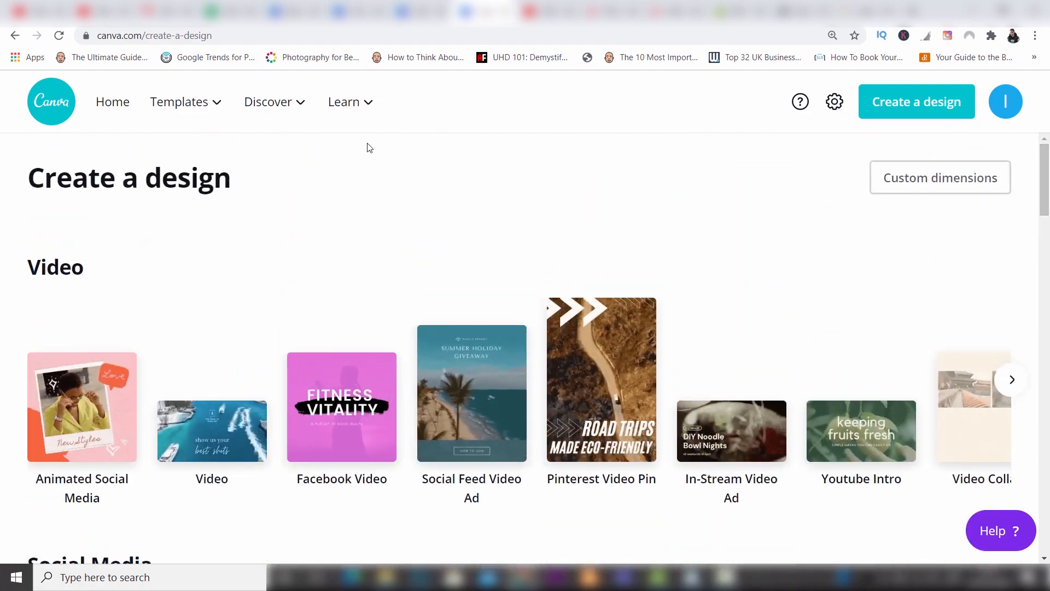
{"action": "left_click", "coordinate": [113, 105]}
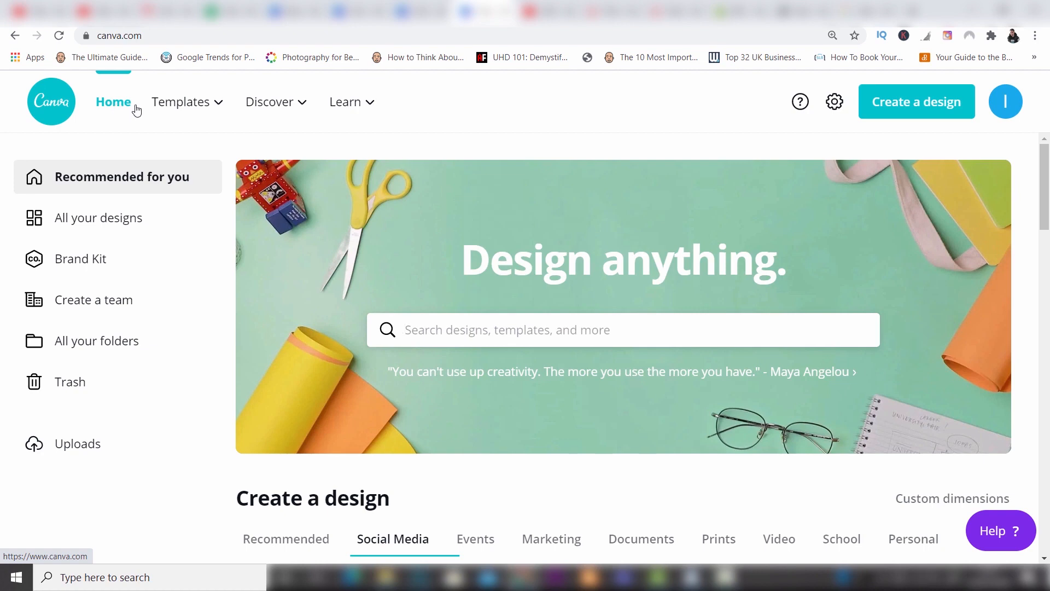
Create a new blank design with custom dimensions of 1000 × 1000 px.
{"action": "left_click", "coordinate": [932, 107]}
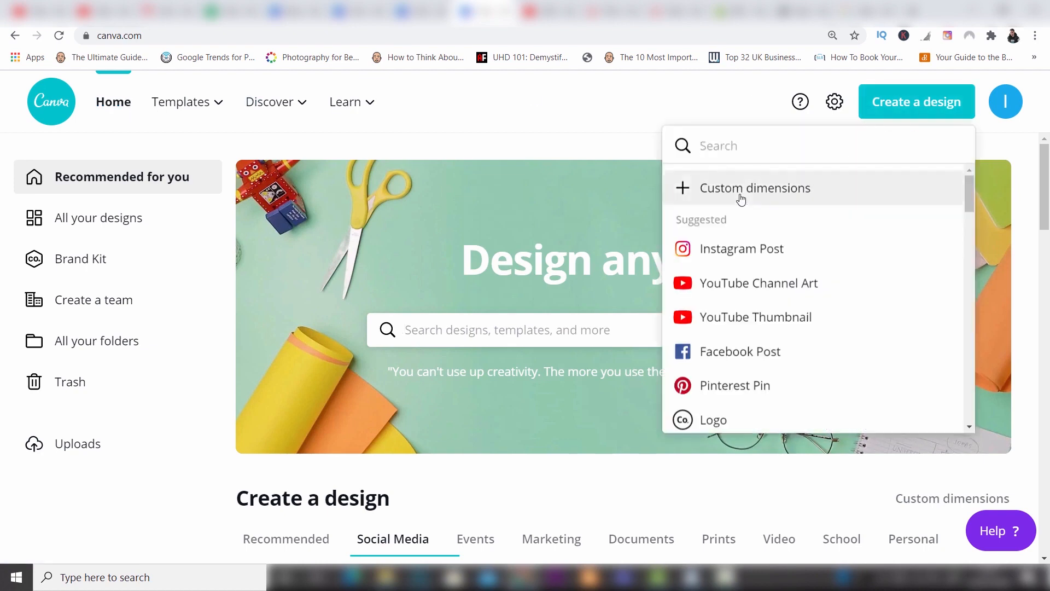
{"action": "left_click", "coordinate": [741, 188]}
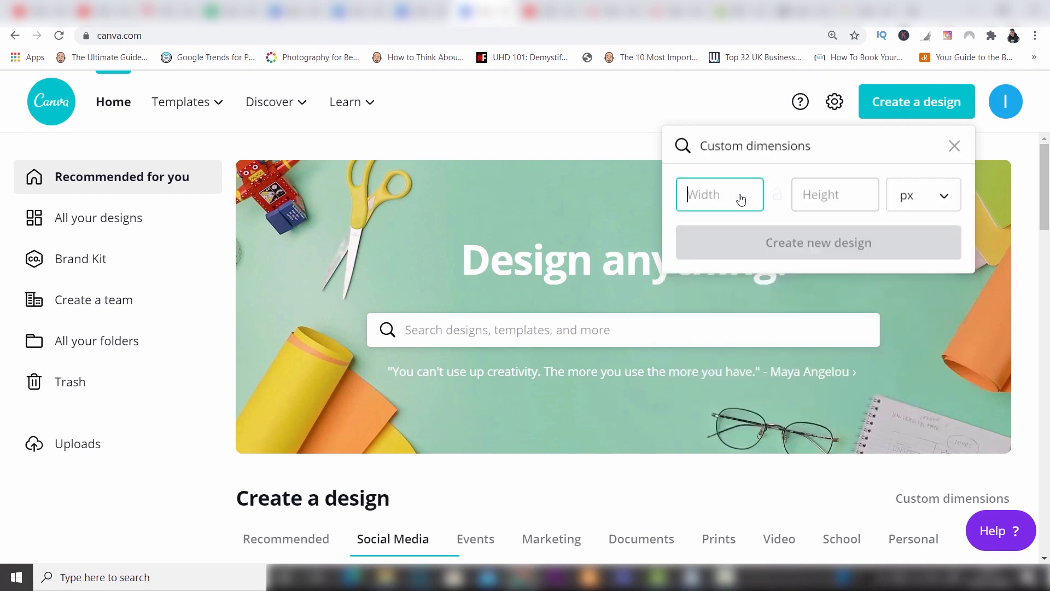
{"action": "type", "text": "1000"}
{"action": "left_click", "coordinate": [815, 195]}
{"action": "type", "text": "1000"}
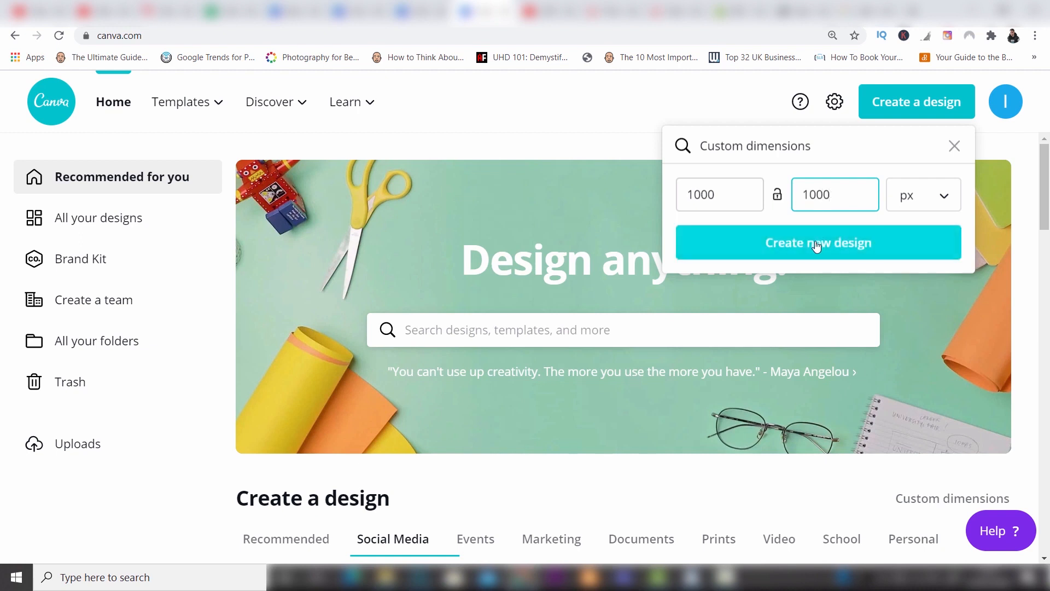
{"action": "left_click", "coordinate": [816, 243]}
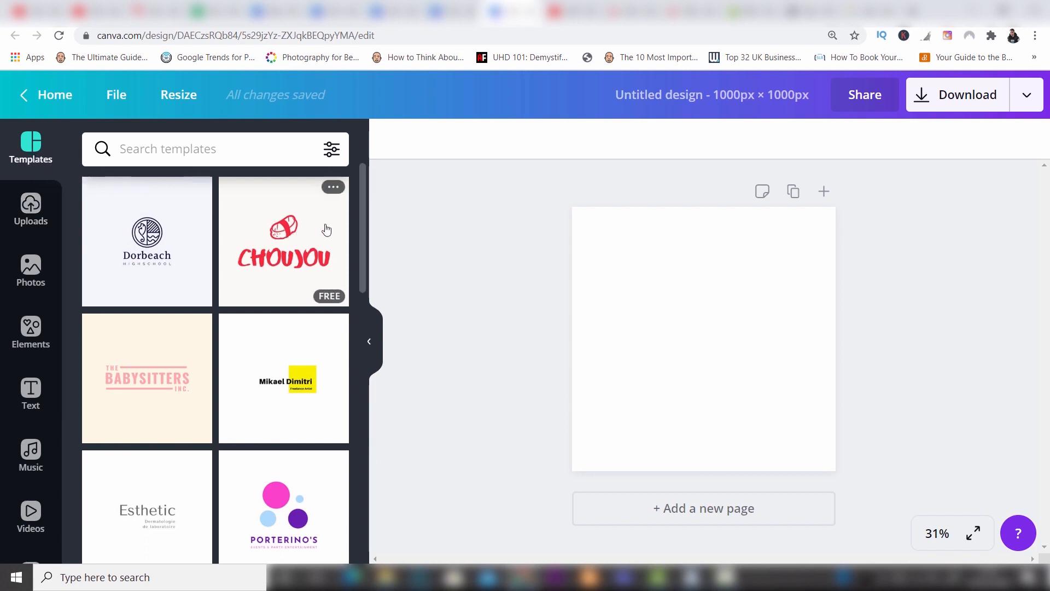
Apply the Dorbeach Highschool logo template to the page and set its background to Dark Grey #545454.
{"action": "left_click_drag", "start_coordinate": [361, 212], "coordinate": [357, 302]}
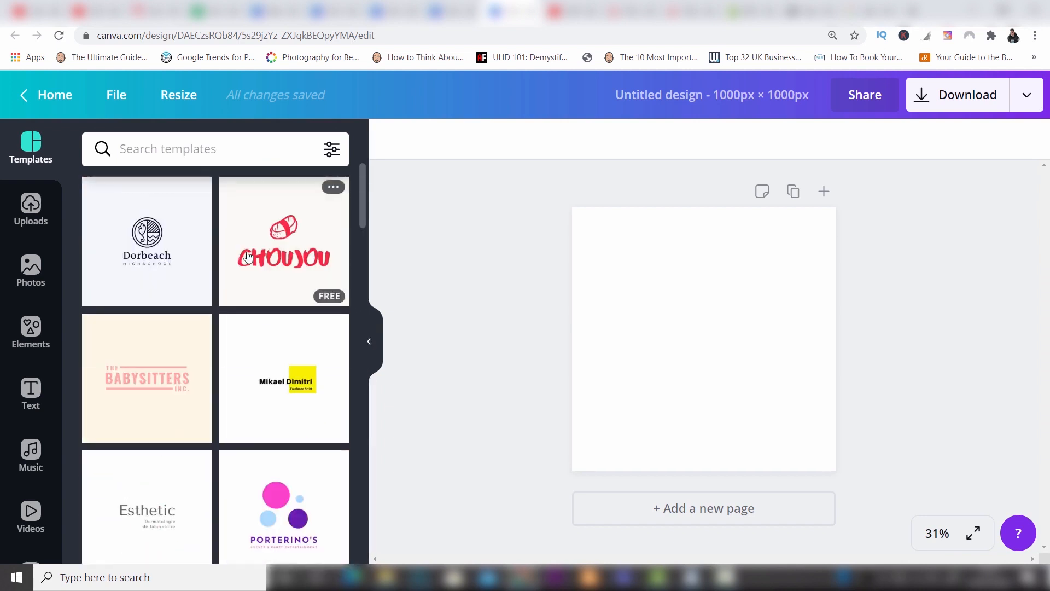
{"action": "left_click", "coordinate": [164, 236]}
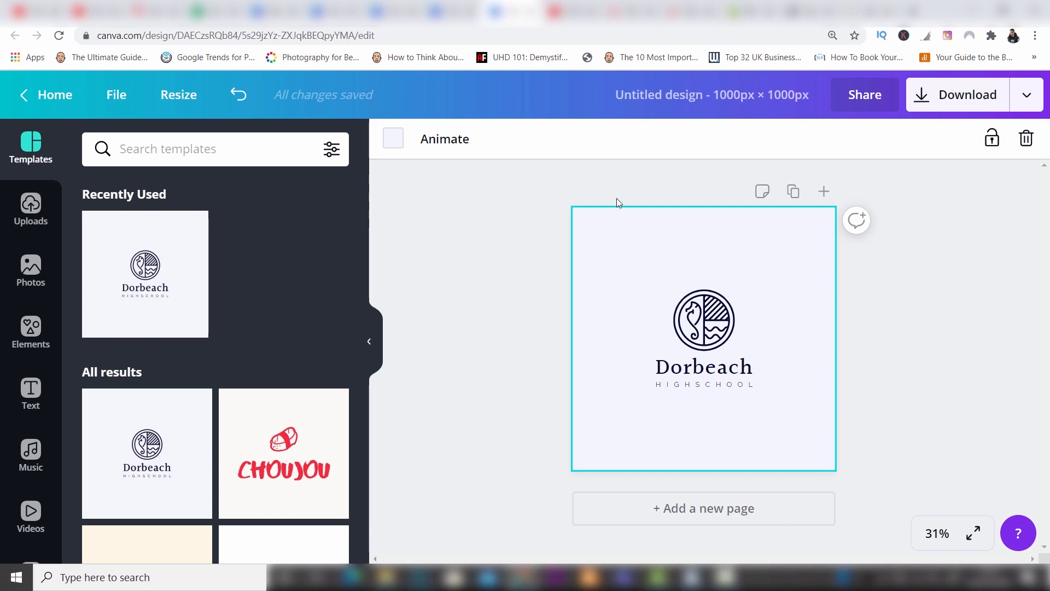
{"action": "left_click", "coordinate": [392, 138]}
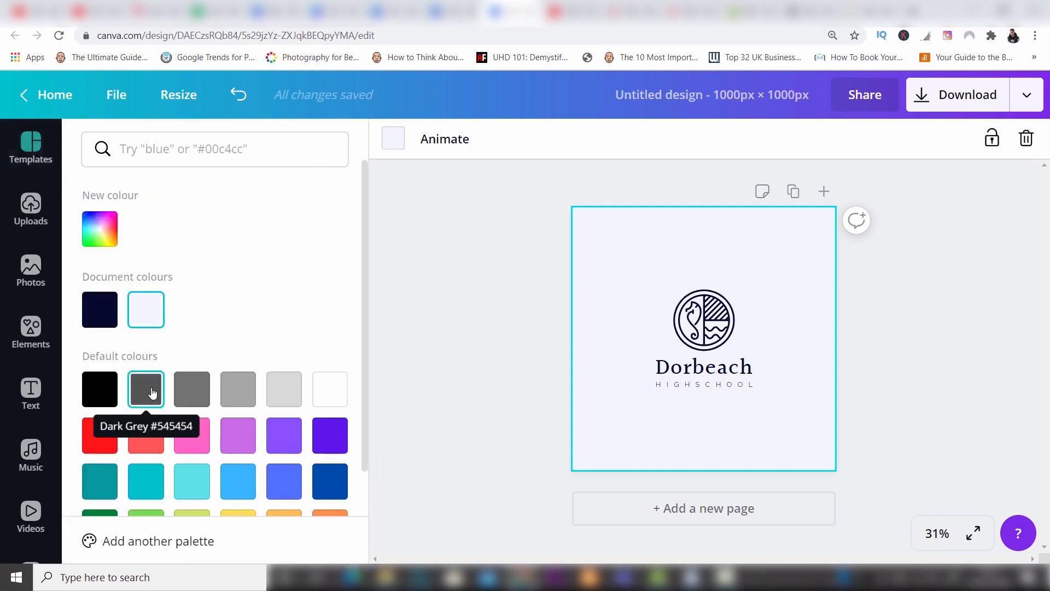
{"action": "left_click", "coordinate": [152, 391]}
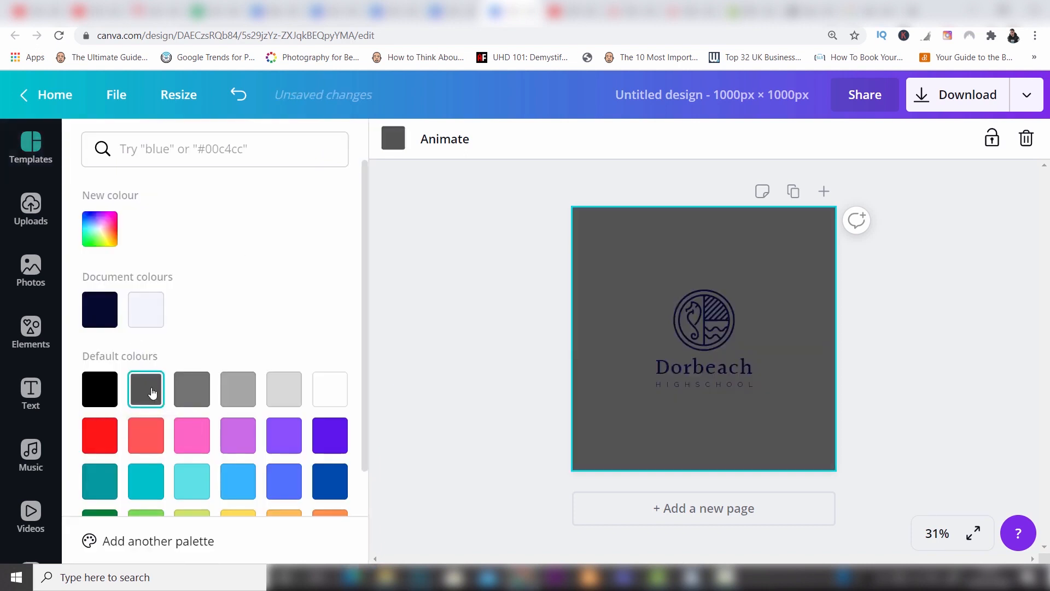
Recolour the "Dorbeach" text and the round seahorse emblem above it in the default pink.
{"action": "left_click", "coordinate": [704, 361]}
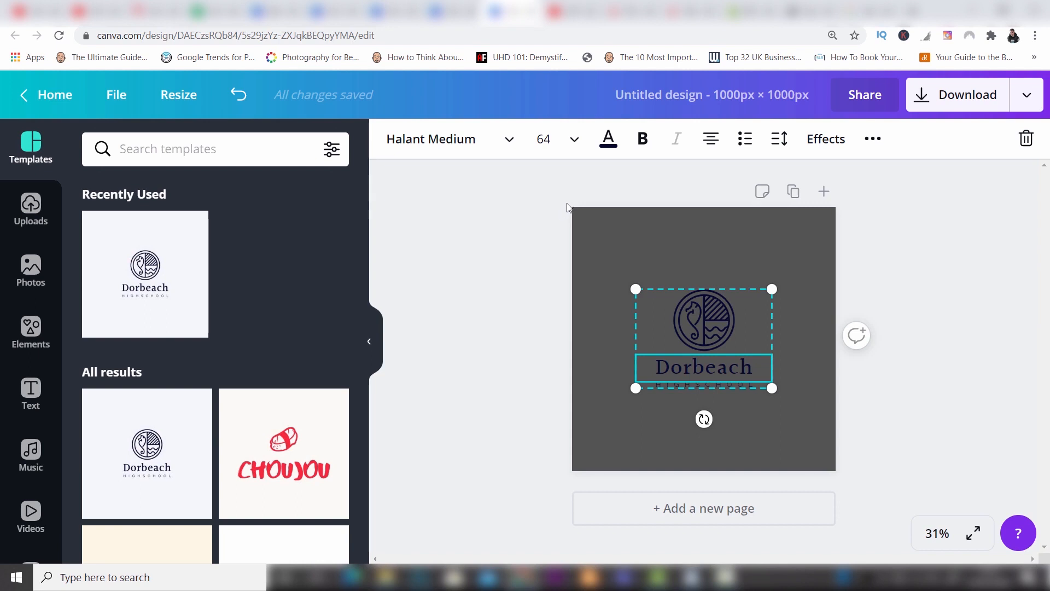
{"action": "left_click", "coordinate": [605, 146]}
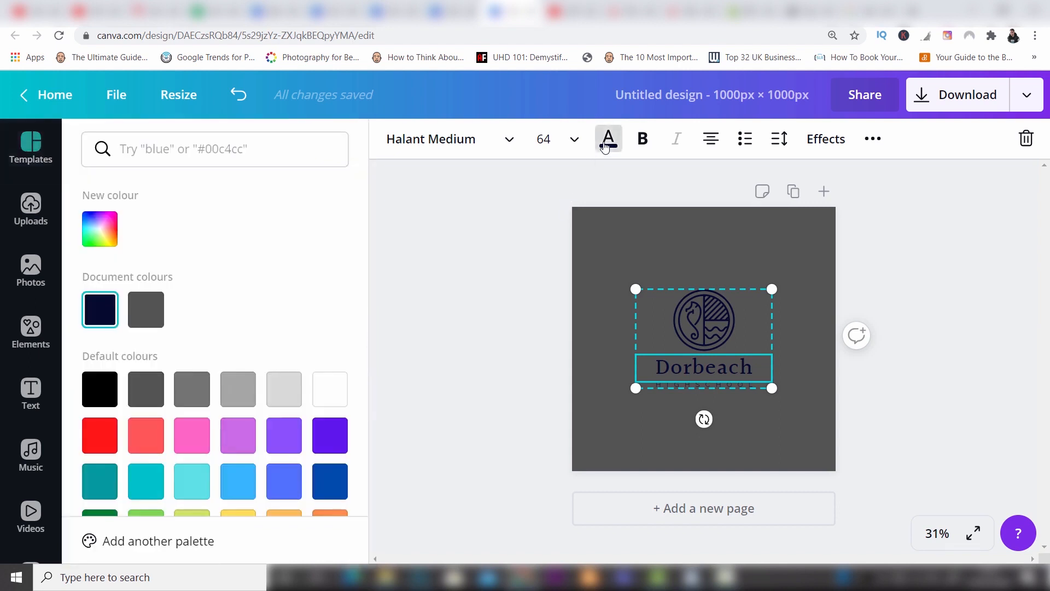
{"action": "left_click", "coordinate": [193, 438]}
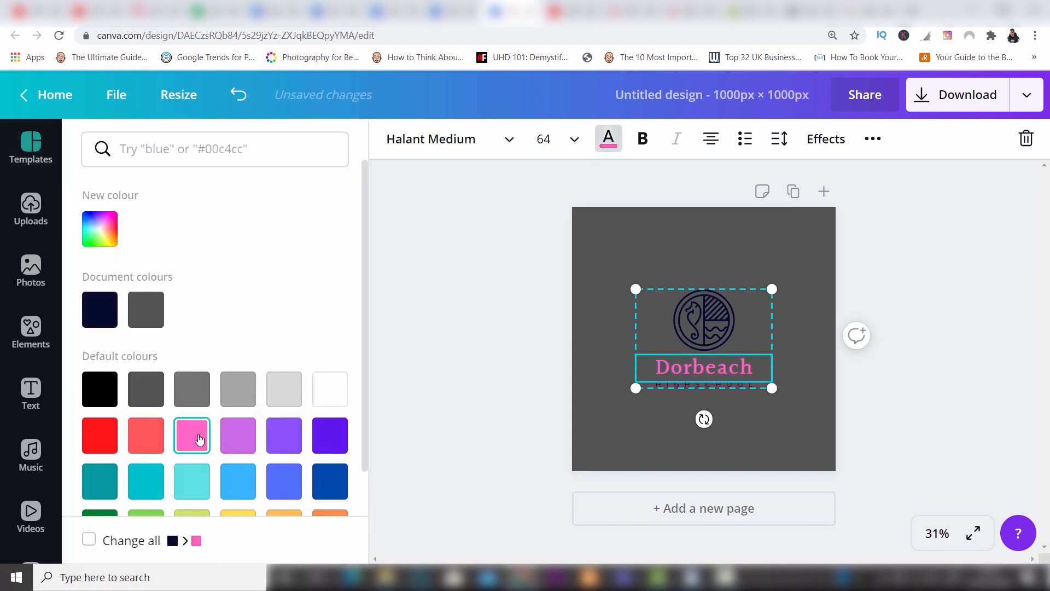
{"action": "left_click", "coordinate": [721, 299]}
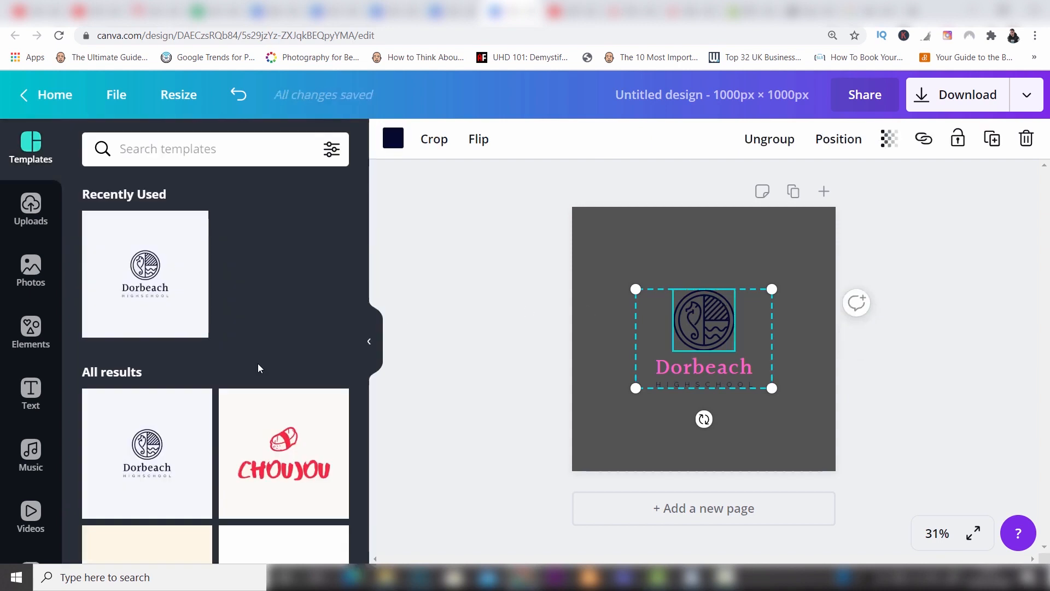
{"action": "left_click", "coordinate": [394, 141]}
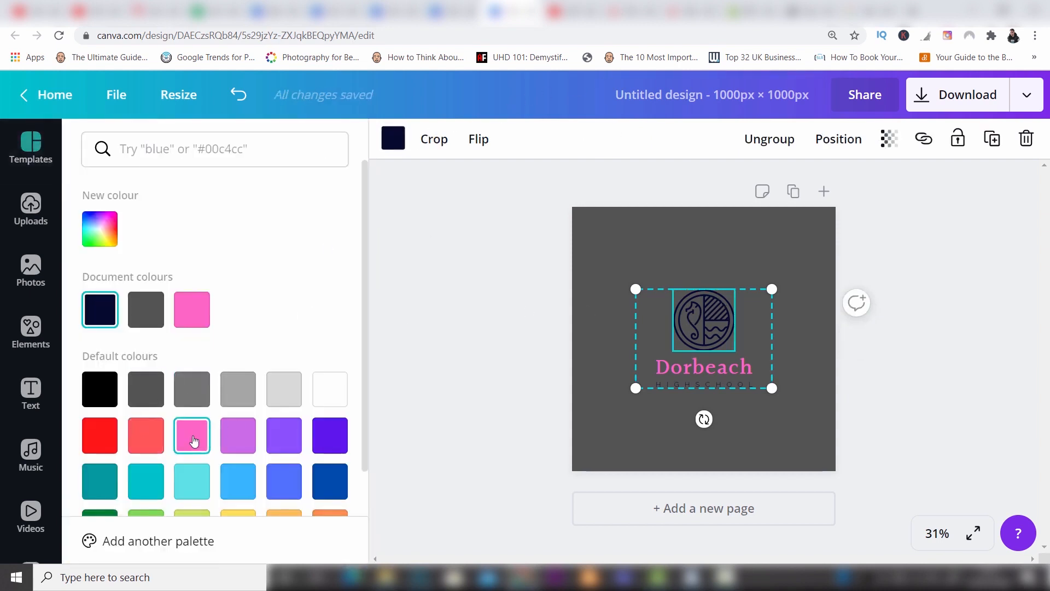
{"action": "left_click", "coordinate": [191, 435]}
{"action": "key", "text": "Escape"}
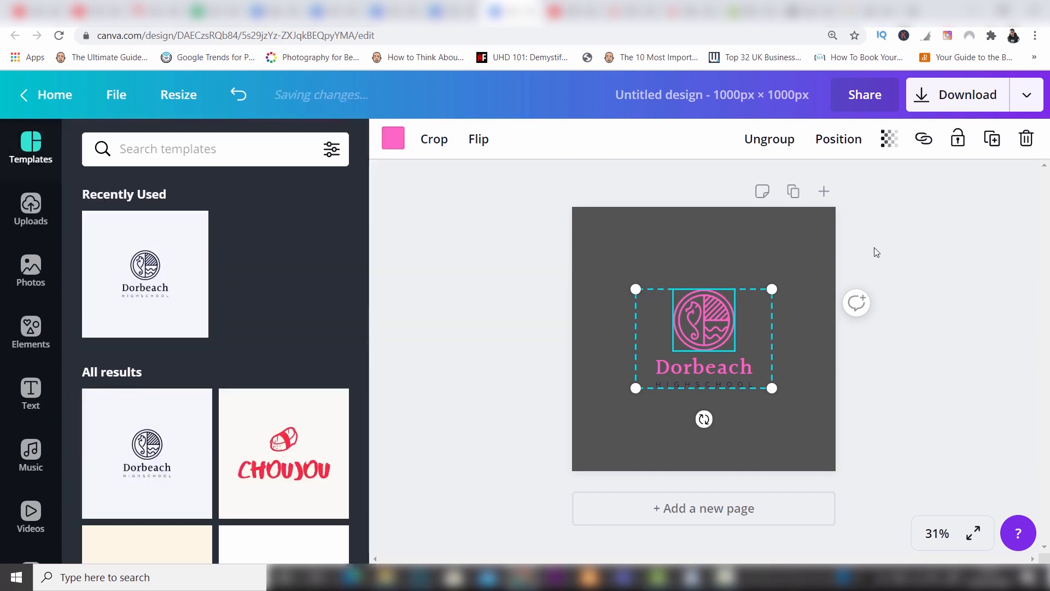
{"action": "key", "text": "Escape"}
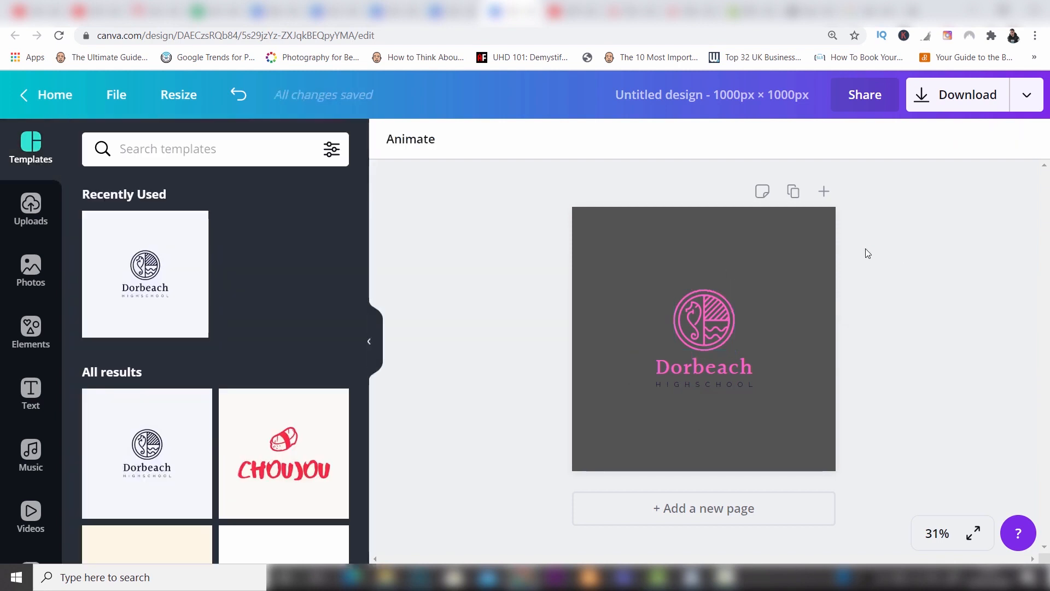
Clear the page by deleting the background colour, the seahorse emblem and the remaining logo text.
{"action": "left_click", "coordinate": [636, 270]}
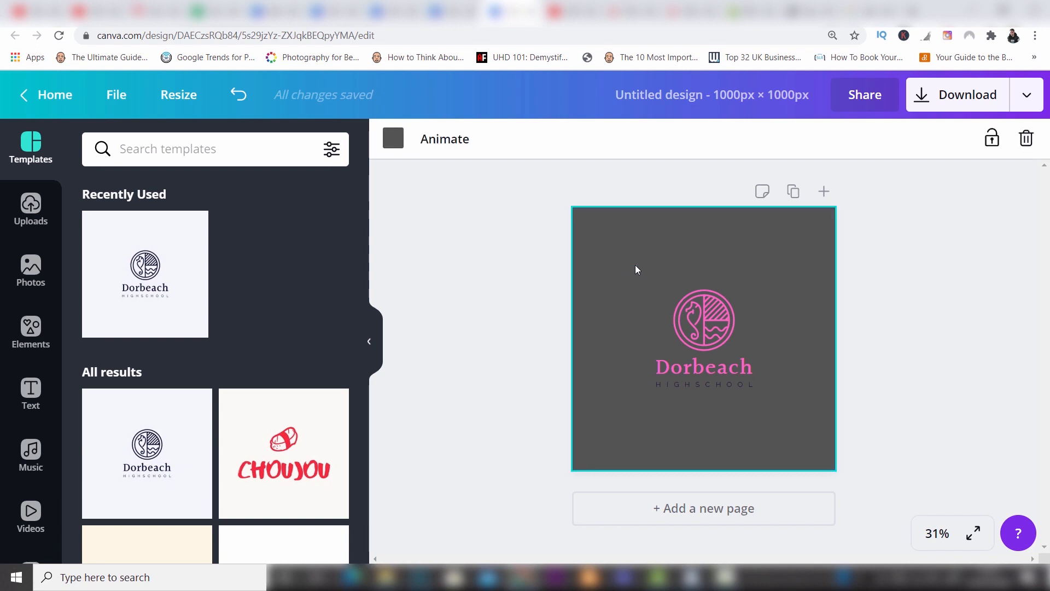
{"action": "key", "text": "Delete"}
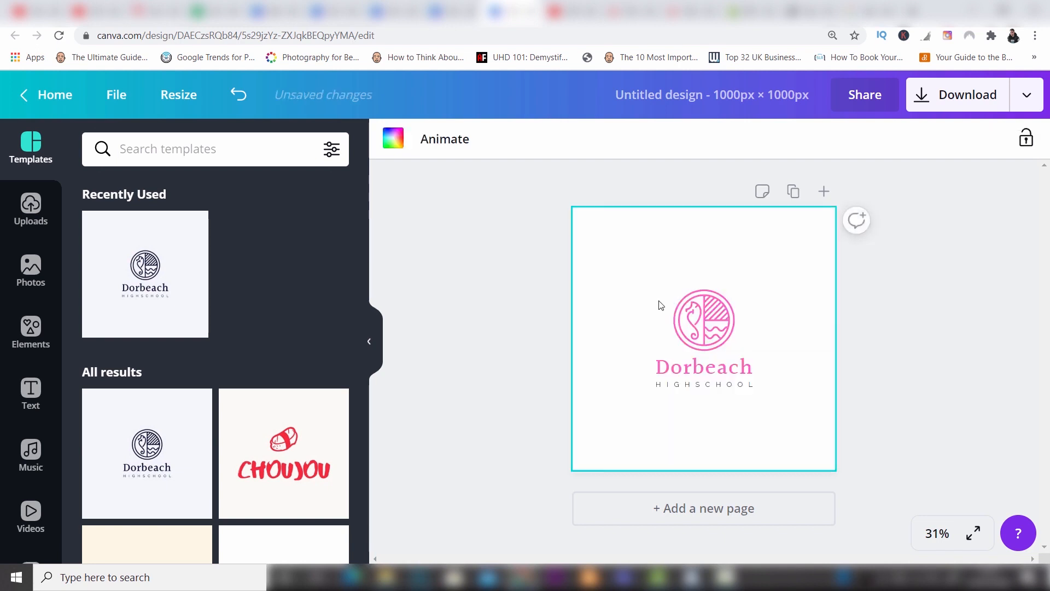
{"action": "left_click", "coordinate": [711, 317]}
{"action": "key", "text": "Delete"}
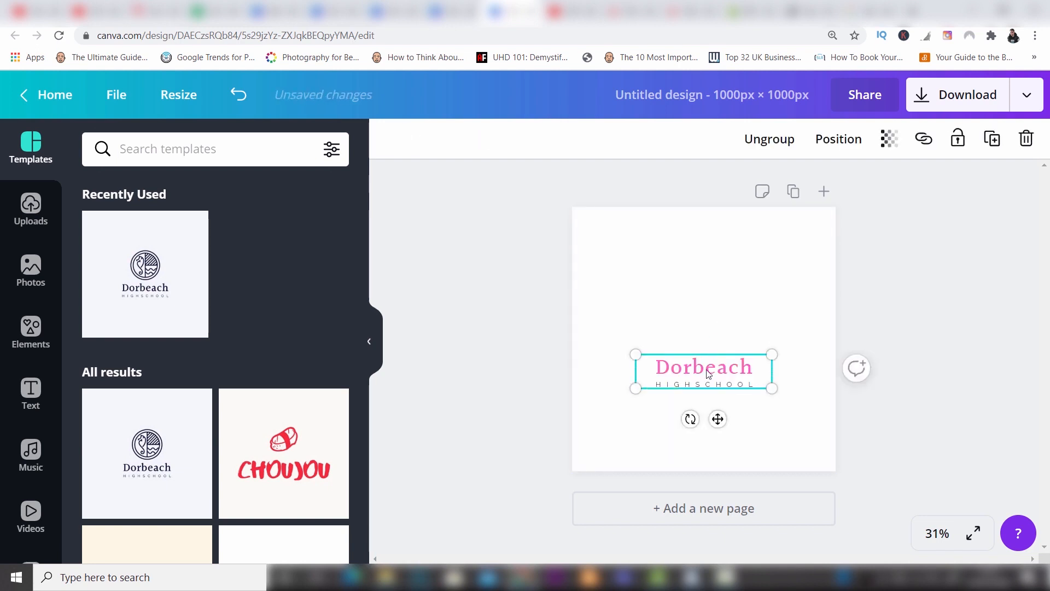
{"action": "key", "text": "Delete"}
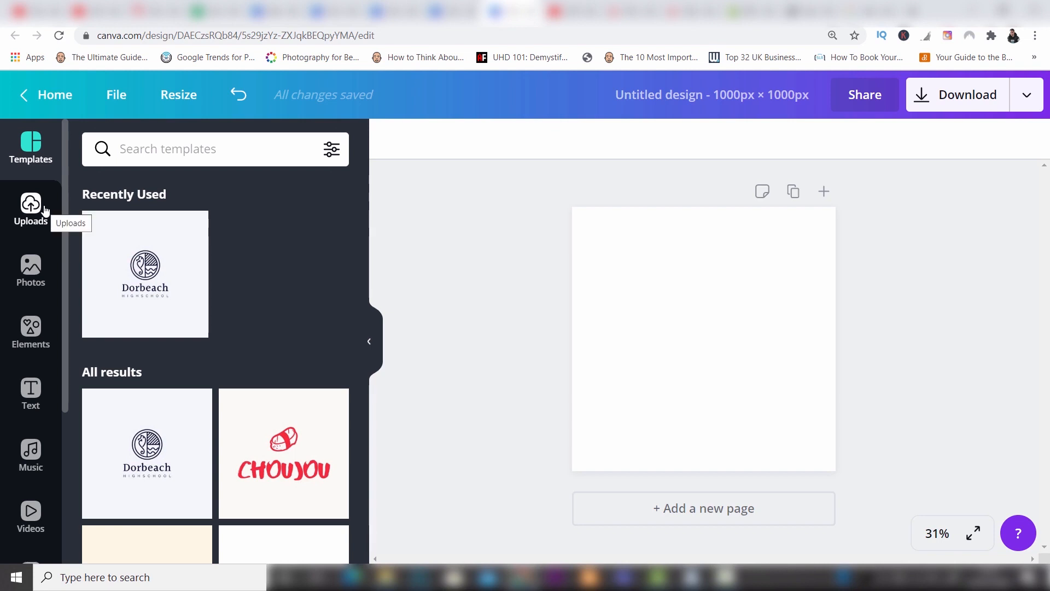
Search the photo library for "coffee" and look through the resulting images.
{"action": "left_click", "coordinate": [36, 263]}
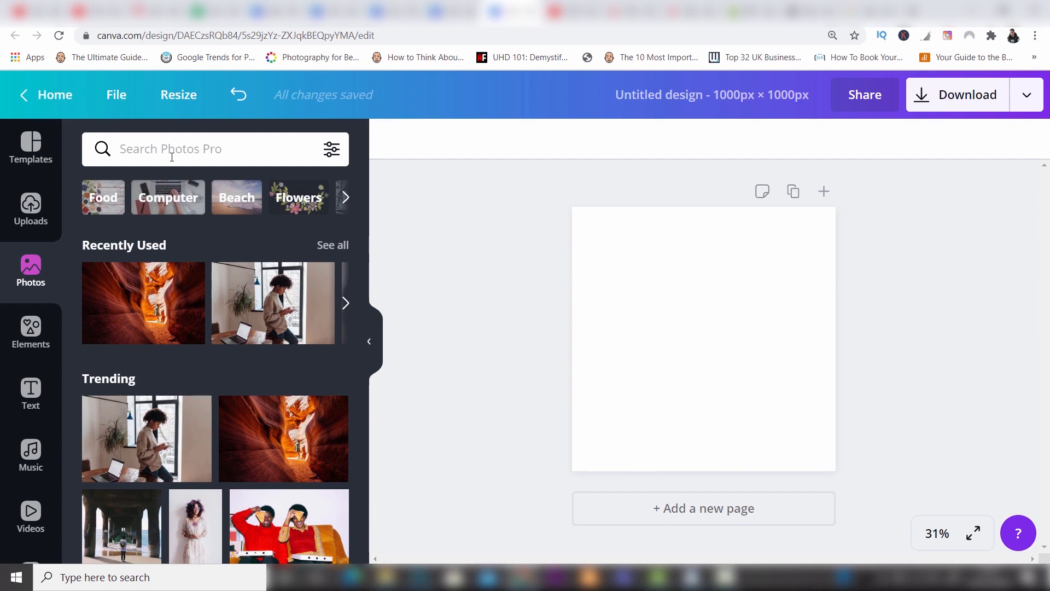
{"action": "left_click", "coordinate": [172, 157]}
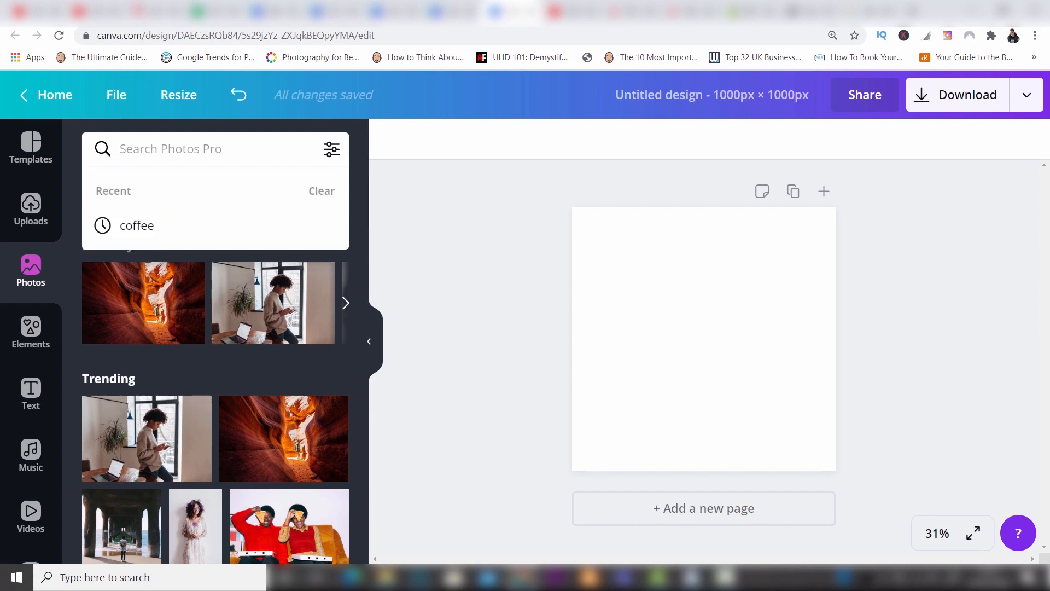
{"action": "left_click", "coordinate": [144, 226]}
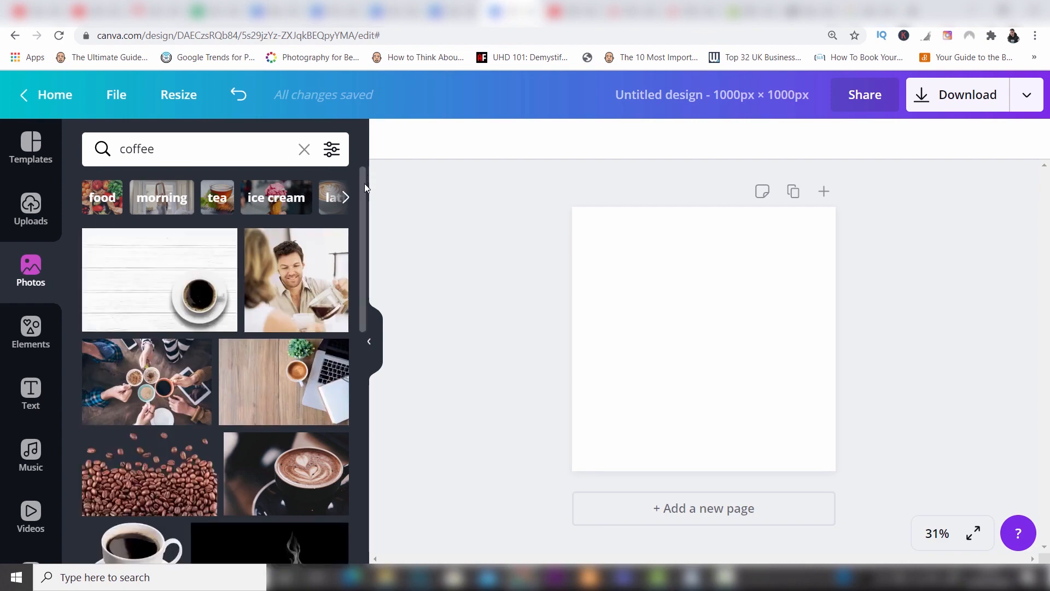
{"action": "left_click_drag", "start_coordinate": [363, 202], "coordinate": [377, 367]}
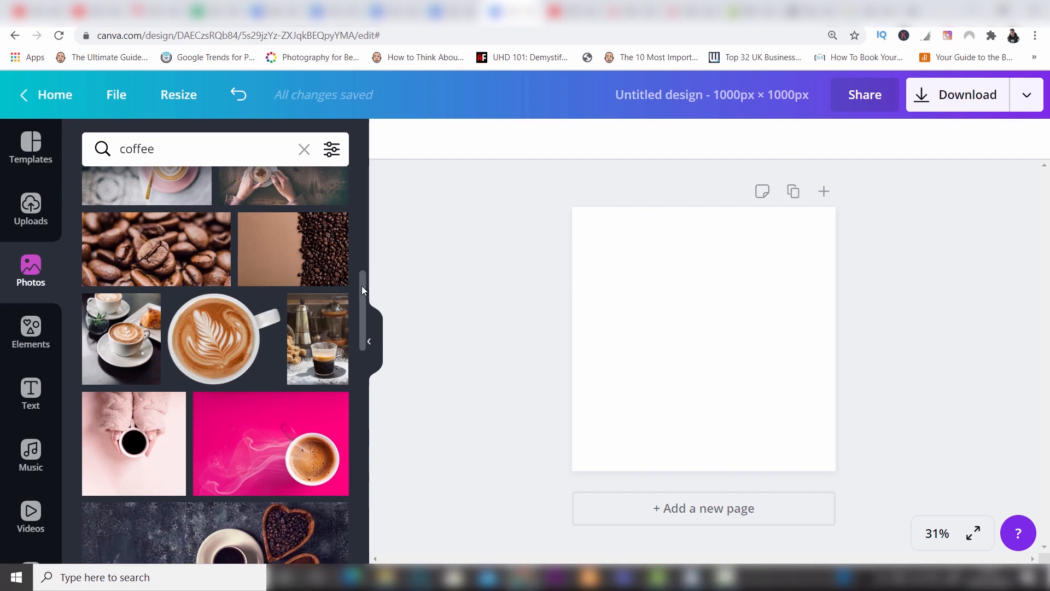
{"action": "left_click_drag", "start_coordinate": [362, 290], "coordinate": [363, 144]}
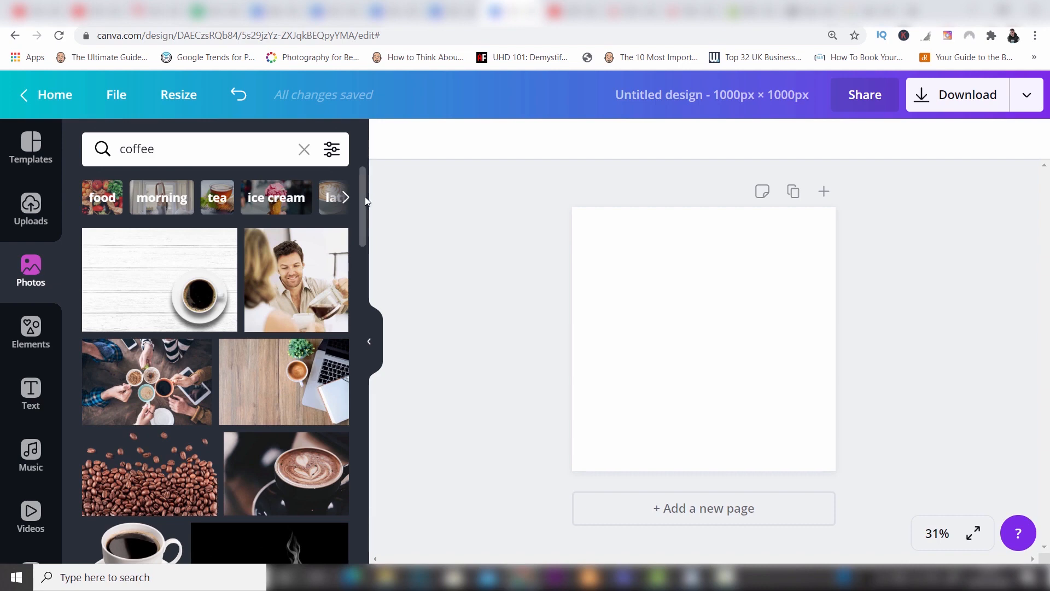
{"action": "left_click_drag", "start_coordinate": [365, 196], "coordinate": [366, 209]}
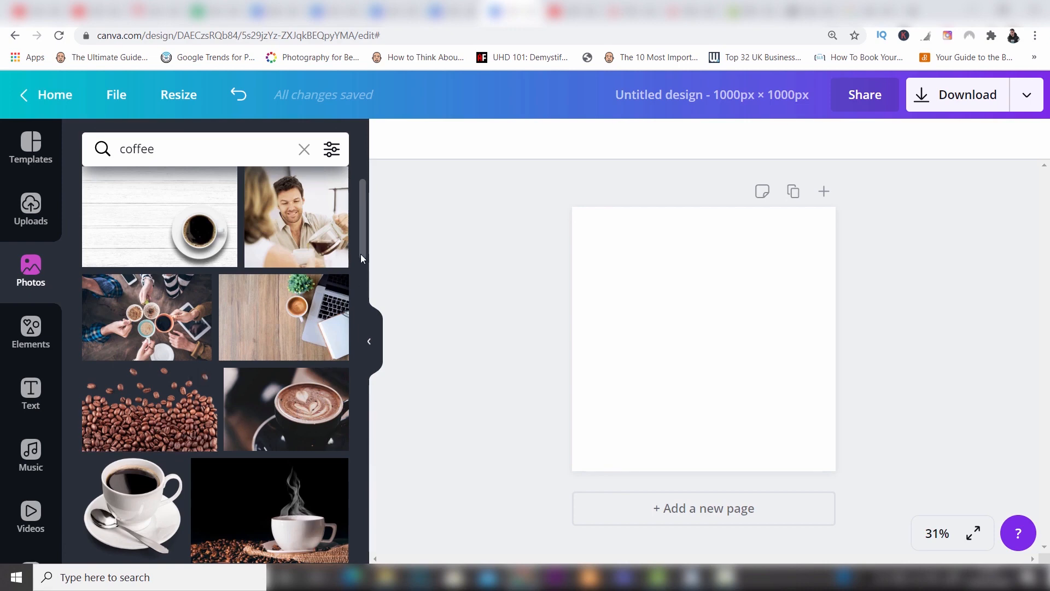
Add the photo of the black cup with heart latte art from the coffee results to the page.
{"action": "left_click_drag", "start_coordinate": [362, 251], "coordinate": [359, 306]}
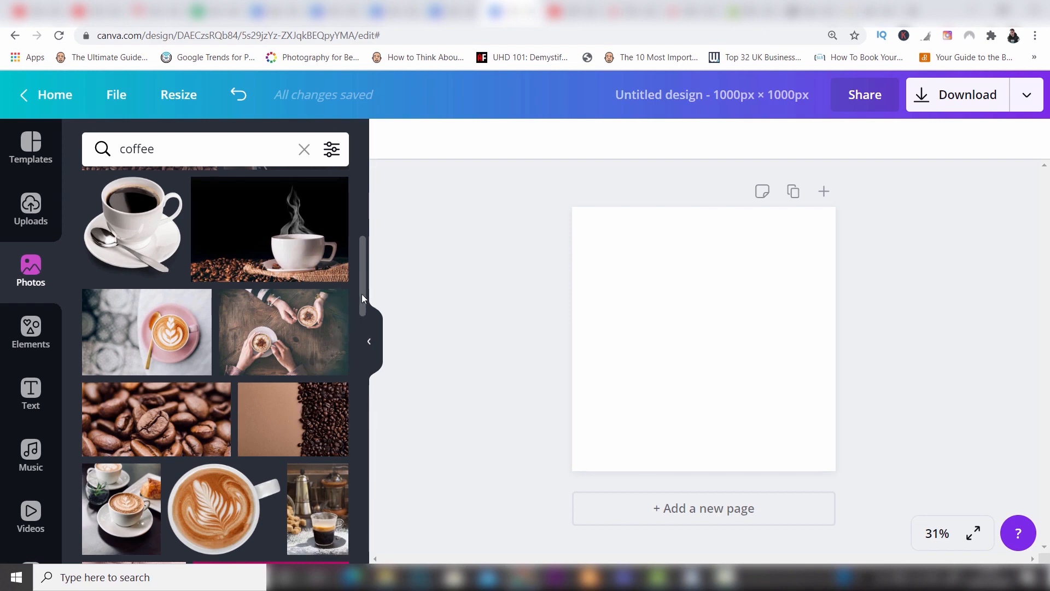
{"action": "left_click_drag", "start_coordinate": [362, 294], "coordinate": [363, 244]}
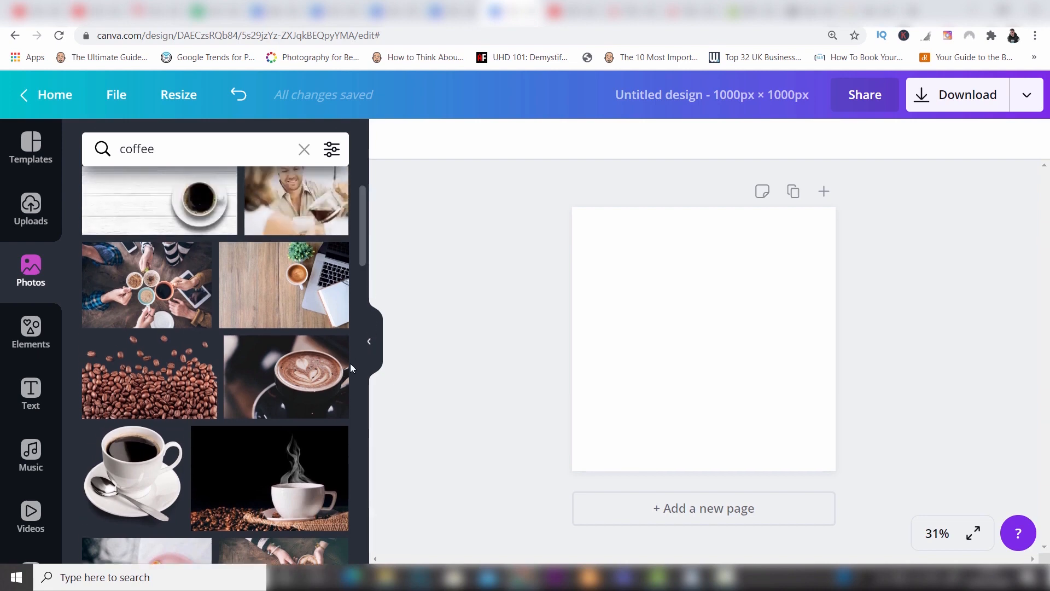
{"action": "left_click", "coordinate": [289, 394]}
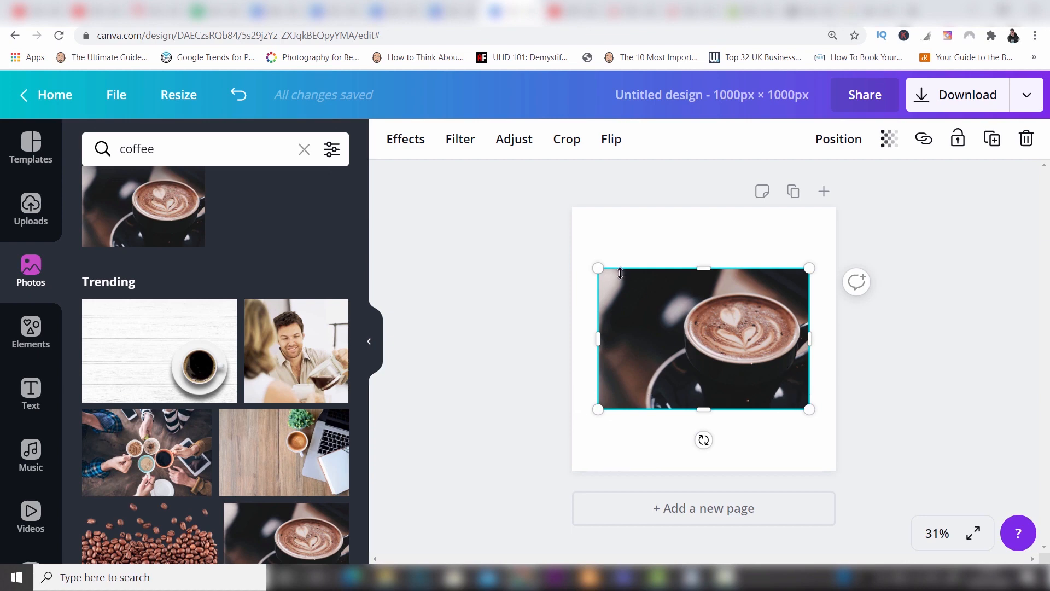
Enlarge the latte photo to about 1,730 × 1,154 px and position it to fill the page with the cup centred.
{"action": "left_click_drag", "start_coordinate": [599, 269], "coordinate": [493, 199]}
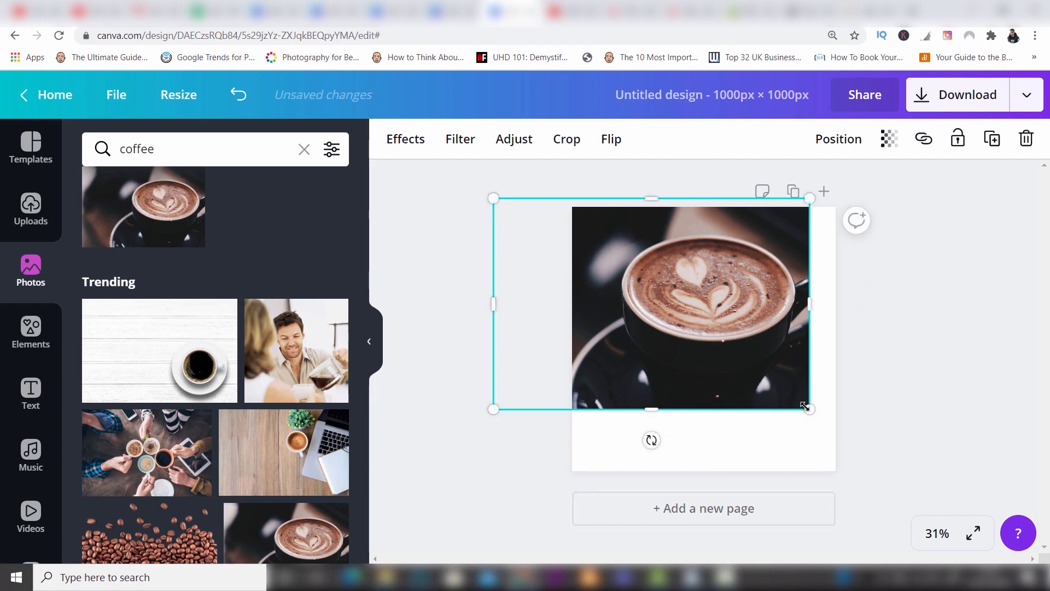
{"action": "left_click_drag", "start_coordinate": [820, 422], "coordinate": [887, 508]}
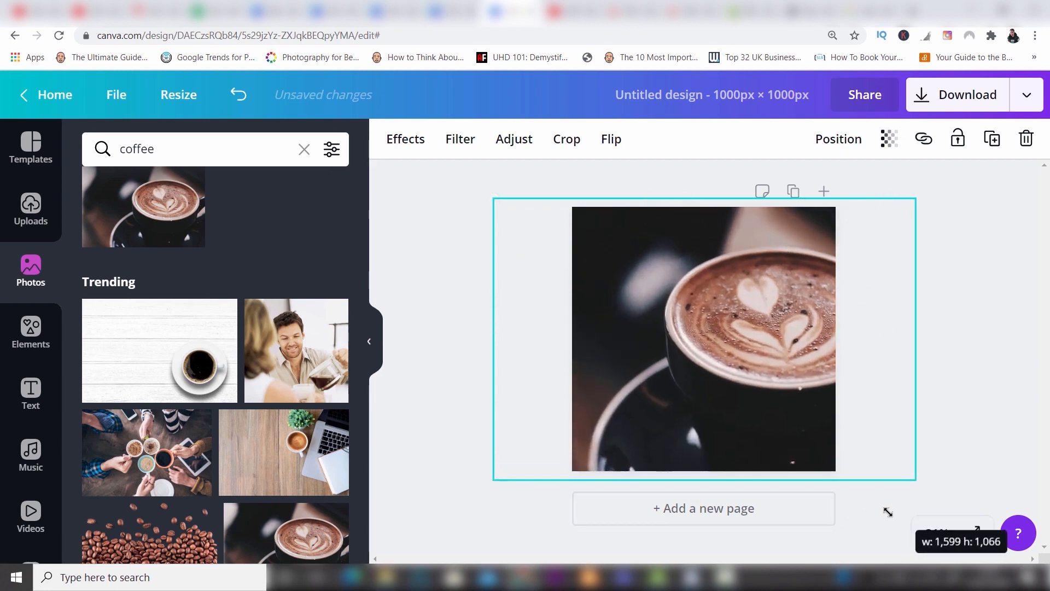
{"action": "left_click_drag", "start_coordinate": [760, 303], "coordinate": [688, 302]}
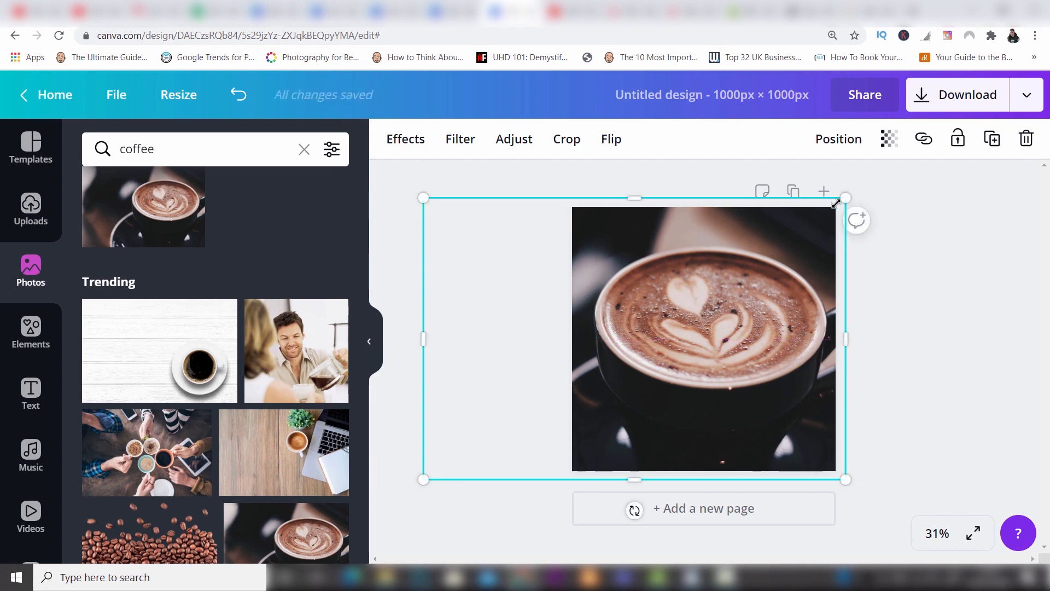
{"action": "left_click_drag", "start_coordinate": [837, 203], "coordinate": [873, 178]}
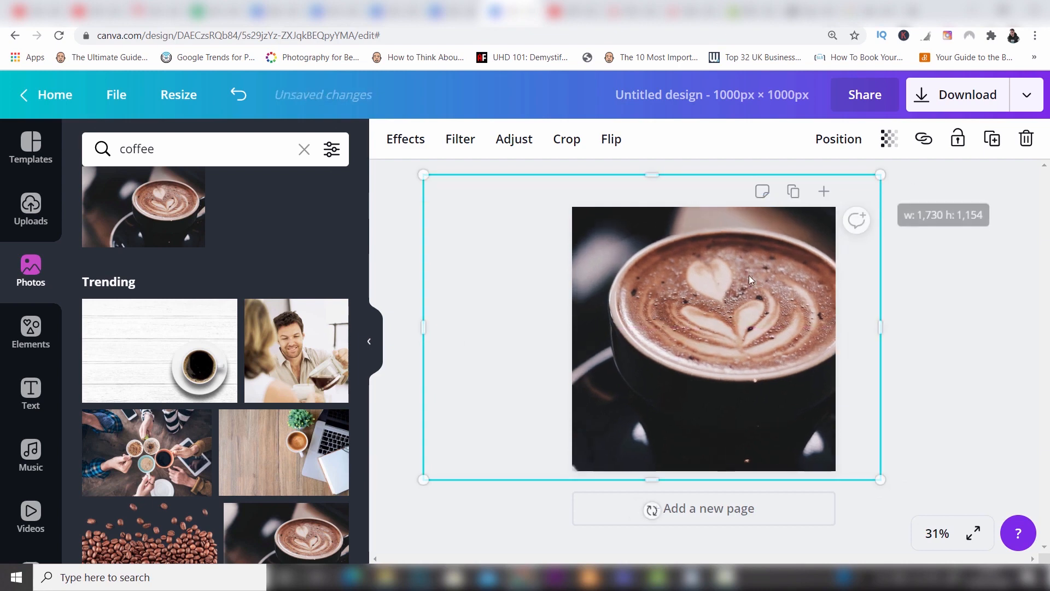
{"action": "mouse_move", "coordinate": [741, 285]}
{"action": "left_mouse_down"}
{"action": "mouse_move", "coordinate": [715, 286]}
{"action": "mouse_move", "coordinate": [739, 293]}
{"action": "left_mouse_up"}
{"action": "left_click", "coordinate": [930, 288]}
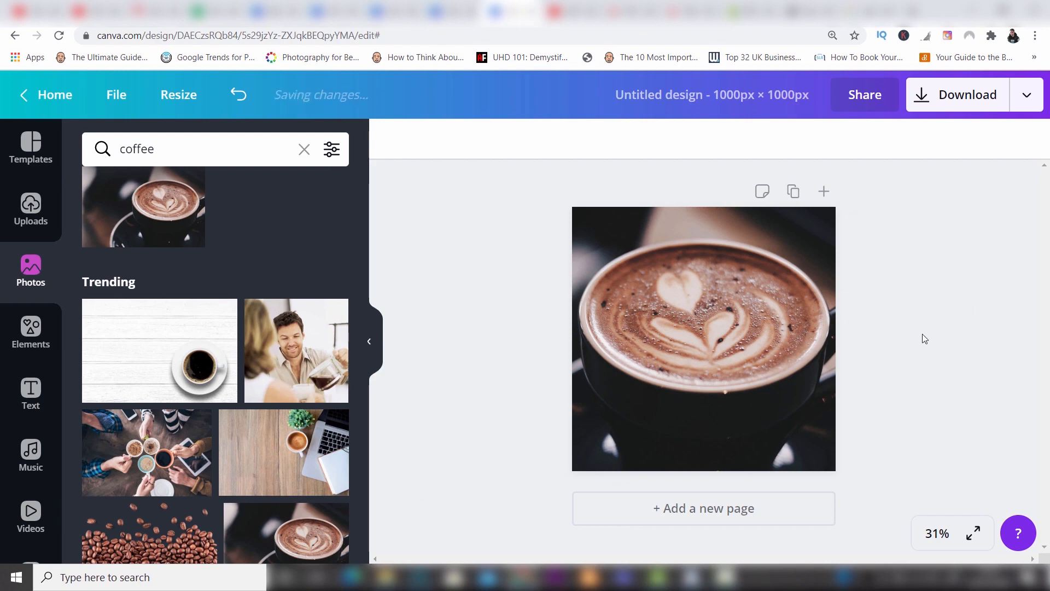
Look through the image effects offered for the latte photo, including the Color Mix presets.
{"action": "left_click", "coordinate": [732, 306]}
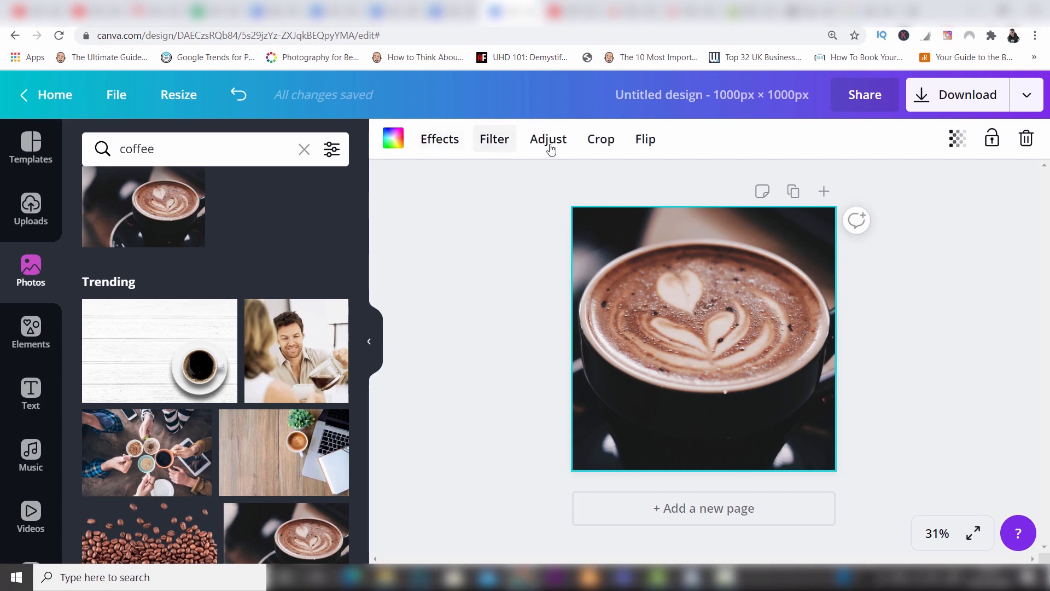
{"action": "left_click", "coordinate": [451, 141]}
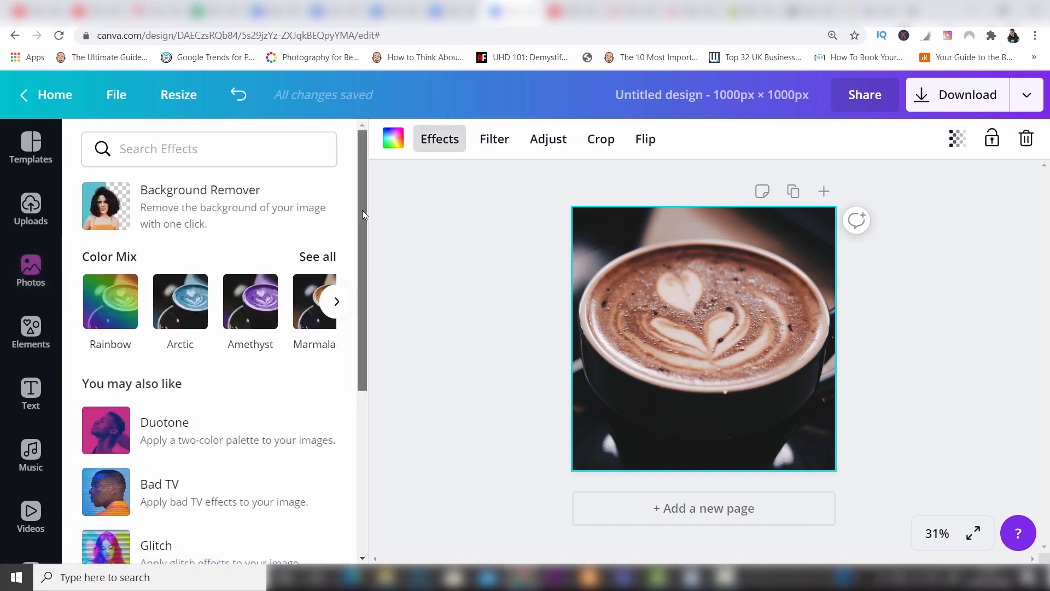
{"action": "mouse_move", "coordinate": [363, 210]}
{"action": "left_mouse_down"}
{"action": "mouse_move", "coordinate": [362, 337]}
{"action": "mouse_move", "coordinate": [365, 207]}
{"action": "left_mouse_up"}
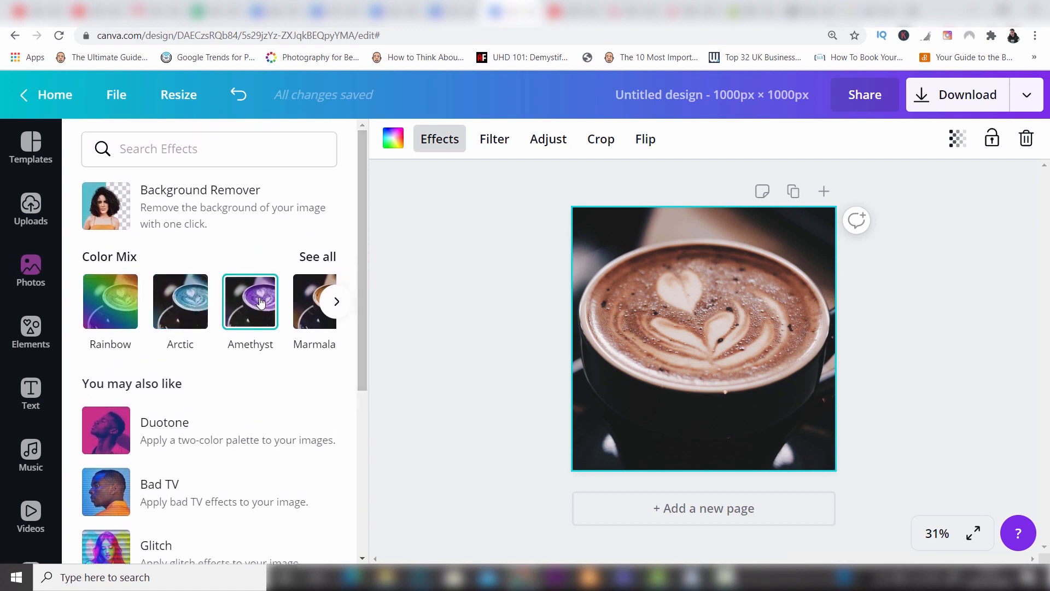
{"action": "left_click", "coordinate": [338, 301]}
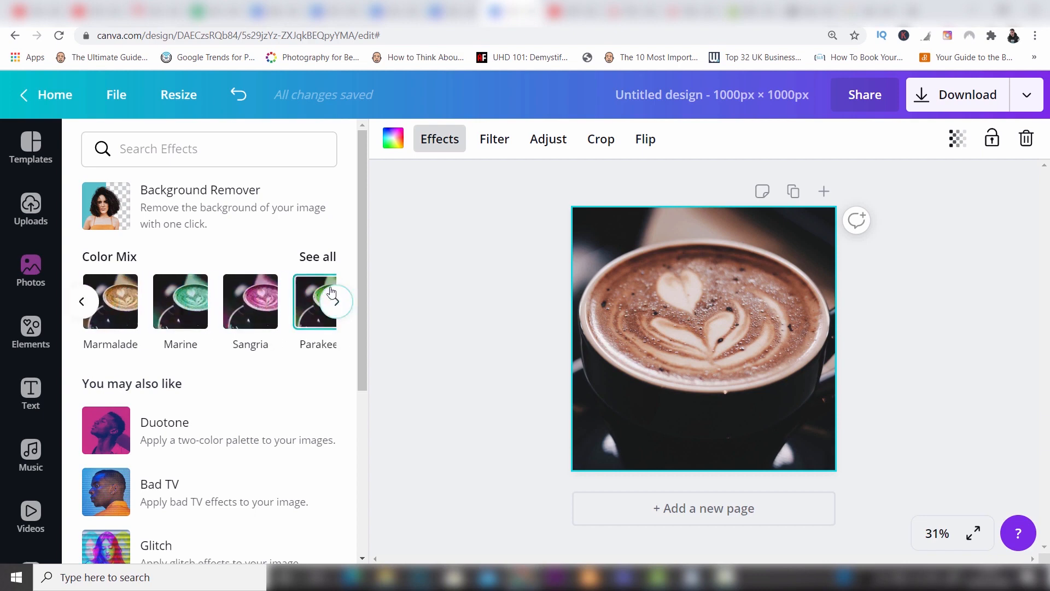
{"action": "mouse_move", "coordinate": [360, 242]}
{"action": "left_mouse_down"}
{"action": "mouse_move", "coordinate": [362, 298]}
{"action": "mouse_move", "coordinate": [359, 183]}
{"action": "left_mouse_up"}
{"action": "scroll", "coordinate": [362, 299], "scroll_direction": "down", "scroll_amount": 2}
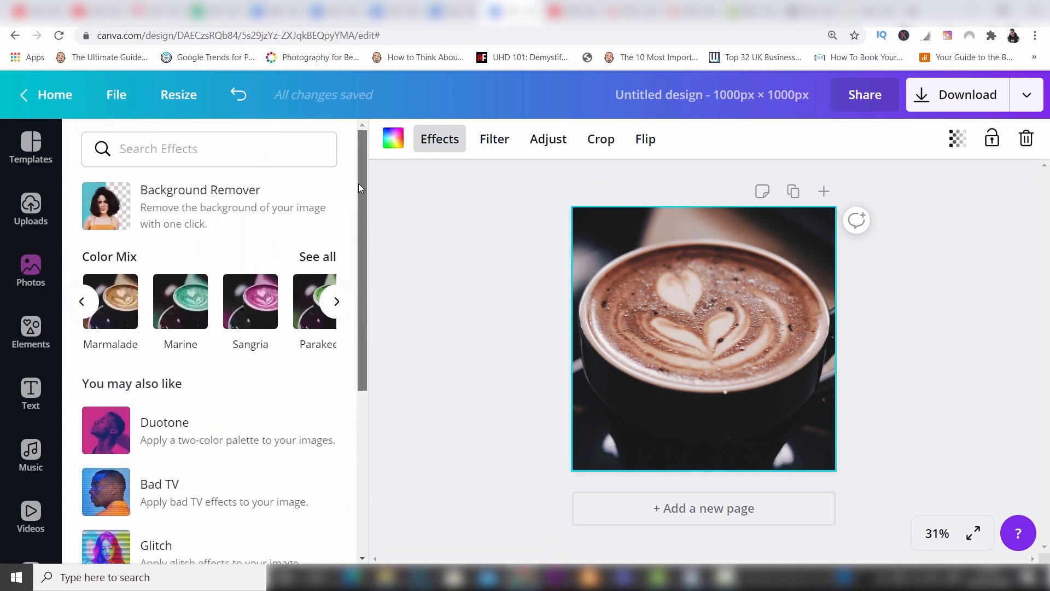
Try the Whimsical filter on the latte photo, and replace it with the Street filter at intensity 52.
{"action": "left_click", "coordinate": [498, 137]}
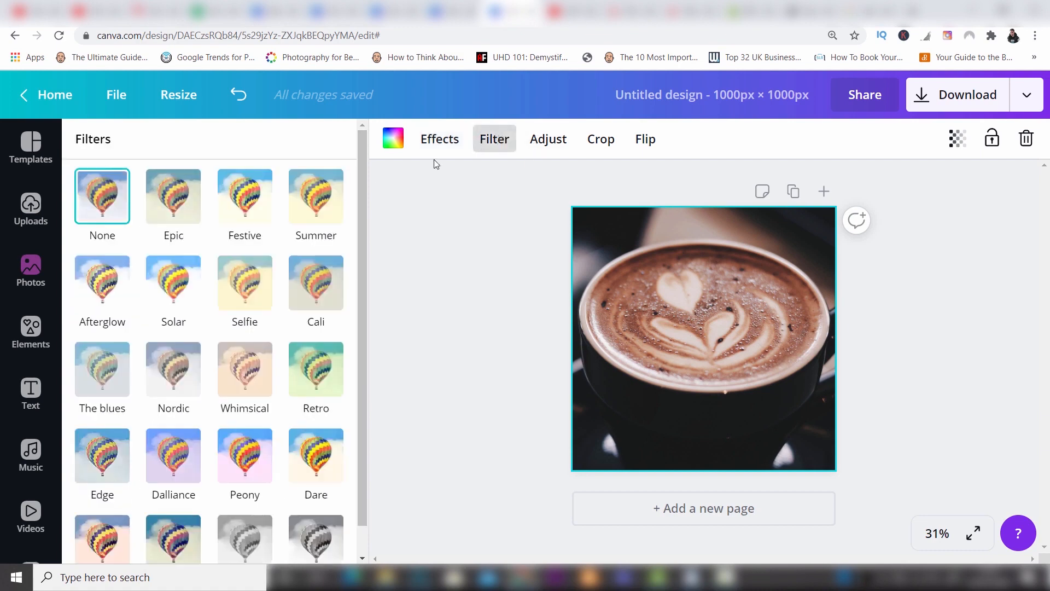
{"action": "left_click_drag", "start_coordinate": [361, 193], "coordinate": [359, 223]}
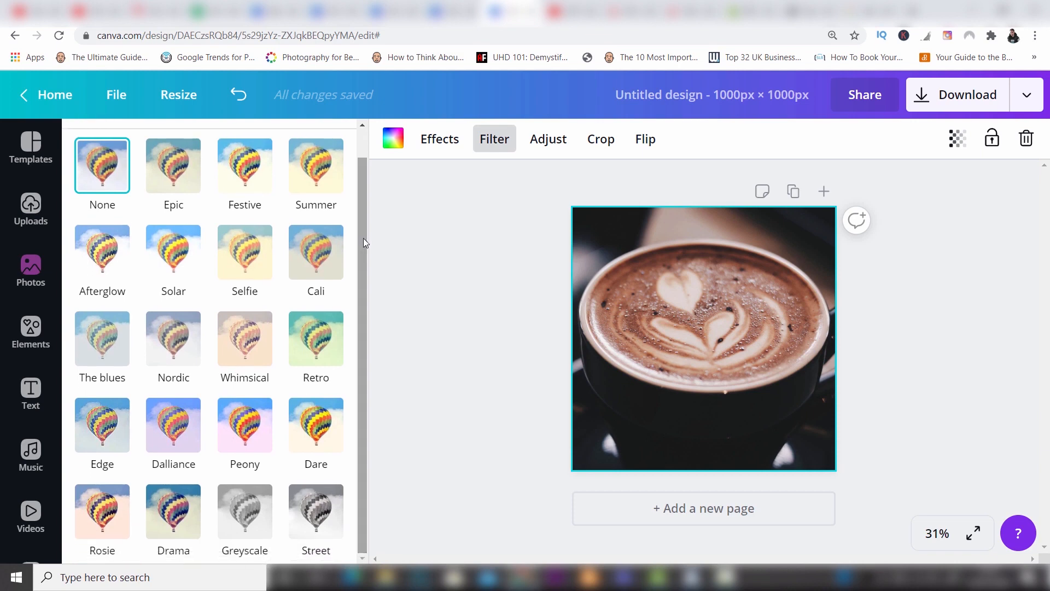
{"action": "left_click", "coordinate": [246, 349]}
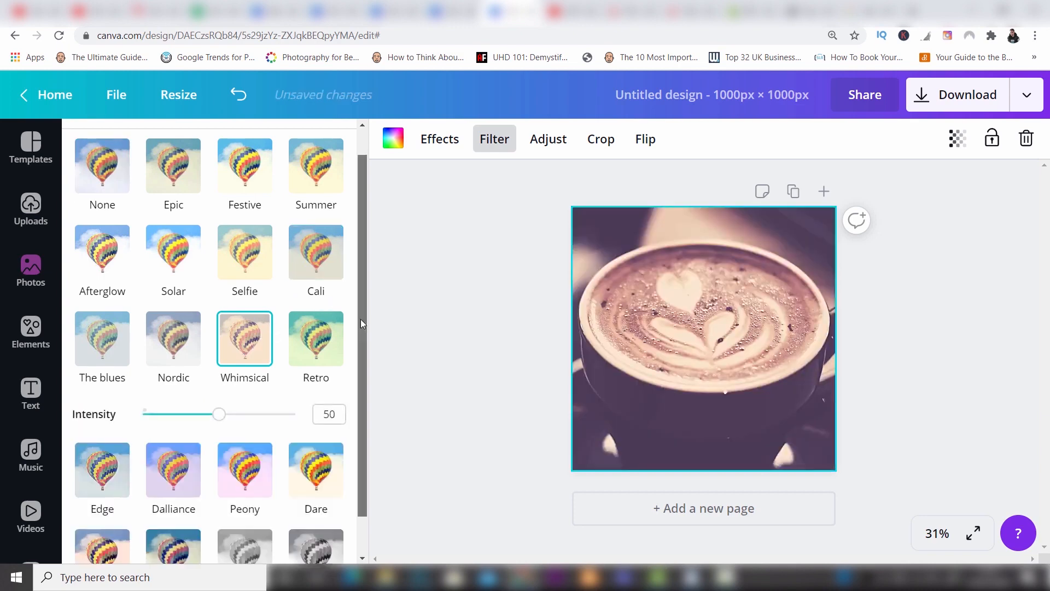
{"action": "left_click_drag", "start_coordinate": [361, 347], "coordinate": [359, 389]}
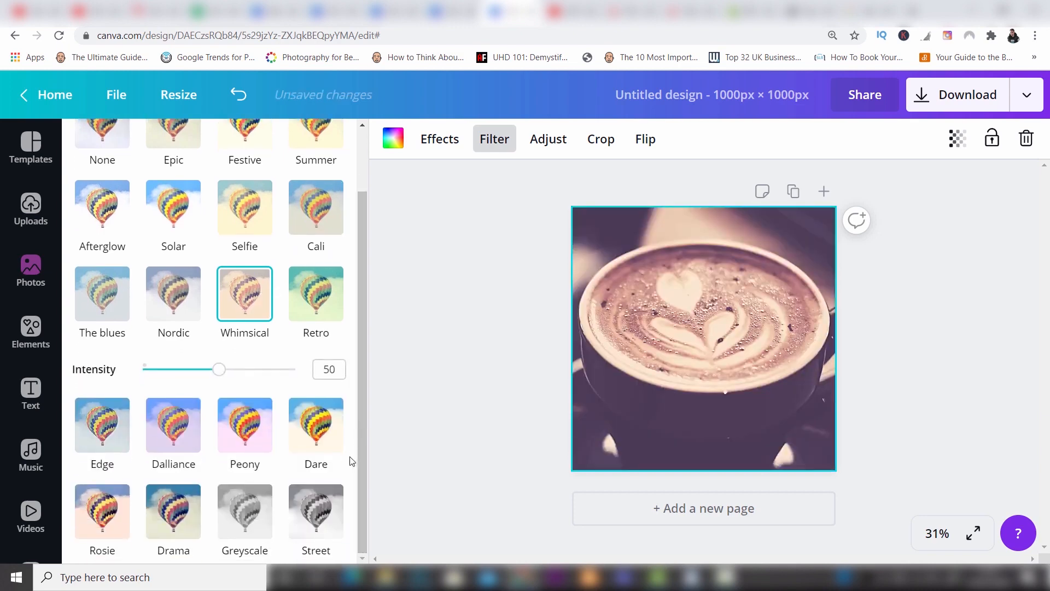
{"action": "left_click", "coordinate": [309, 522]}
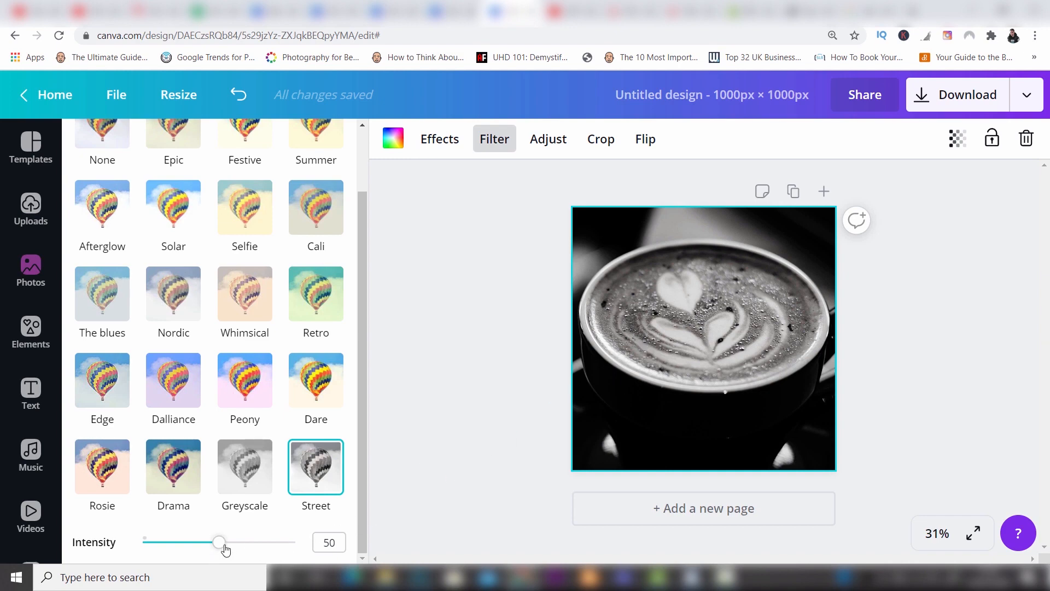
{"action": "mouse_move", "coordinate": [222, 547]}
{"action": "left_mouse_down"}
{"action": "mouse_move", "coordinate": [284, 542]}
{"action": "mouse_move", "coordinate": [176, 544]}
{"action": "mouse_move", "coordinate": [222, 543]}
{"action": "left_mouse_up"}
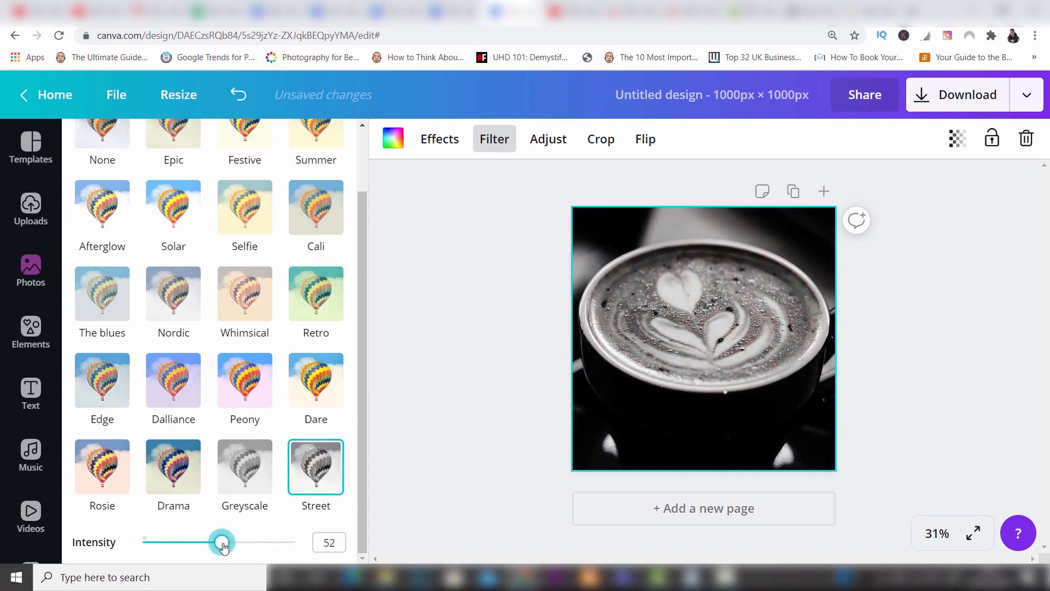
Adjust the latte photo to brightness 0, contrast 30 and blur -29, leaving its tint at 0.
{"action": "left_click", "coordinate": [561, 143]}
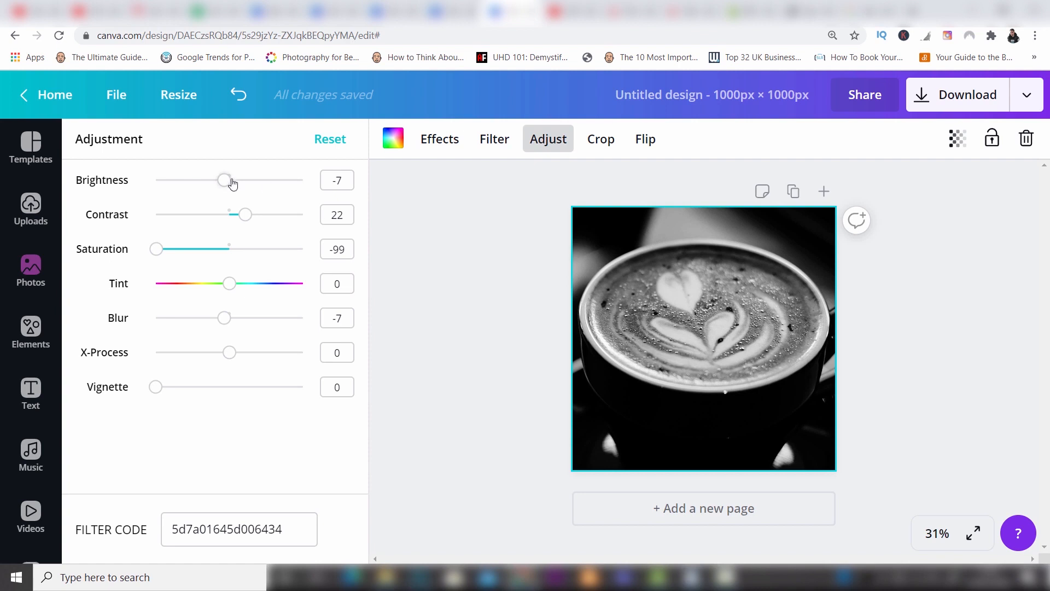
{"action": "left_click_drag", "start_coordinate": [225, 179], "coordinate": [230, 182]}
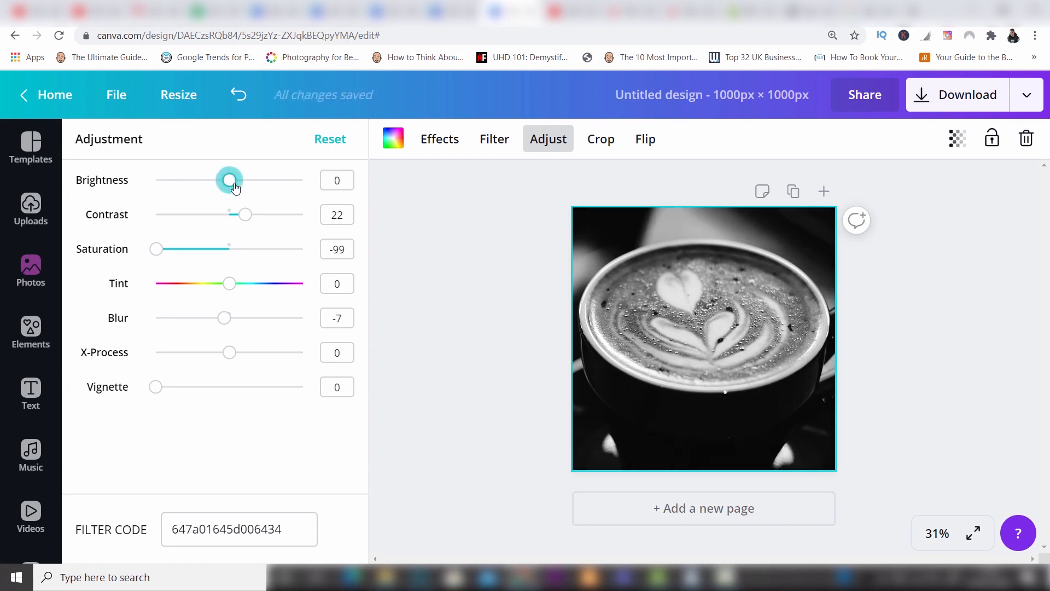
{"action": "left_click", "coordinate": [246, 211]}
{"action": "left_click_drag", "start_coordinate": [246, 214], "coordinate": [253, 215]}
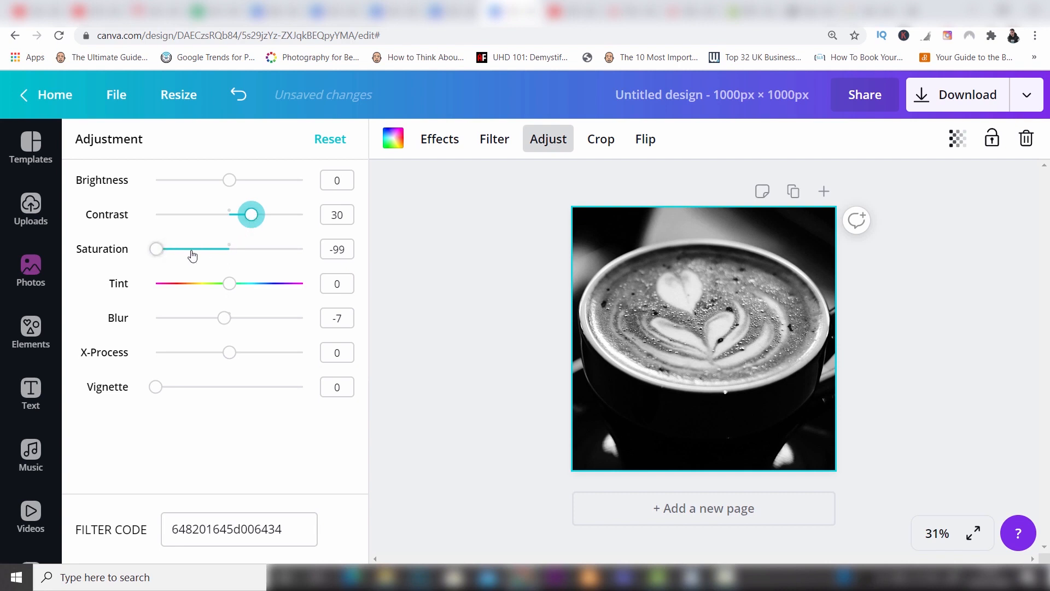
{"action": "mouse_move", "coordinate": [229, 288]}
{"action": "left_mouse_down"}
{"action": "mouse_move", "coordinate": [241, 289]}
{"action": "mouse_move", "coordinate": [231, 296]}
{"action": "left_mouse_up"}
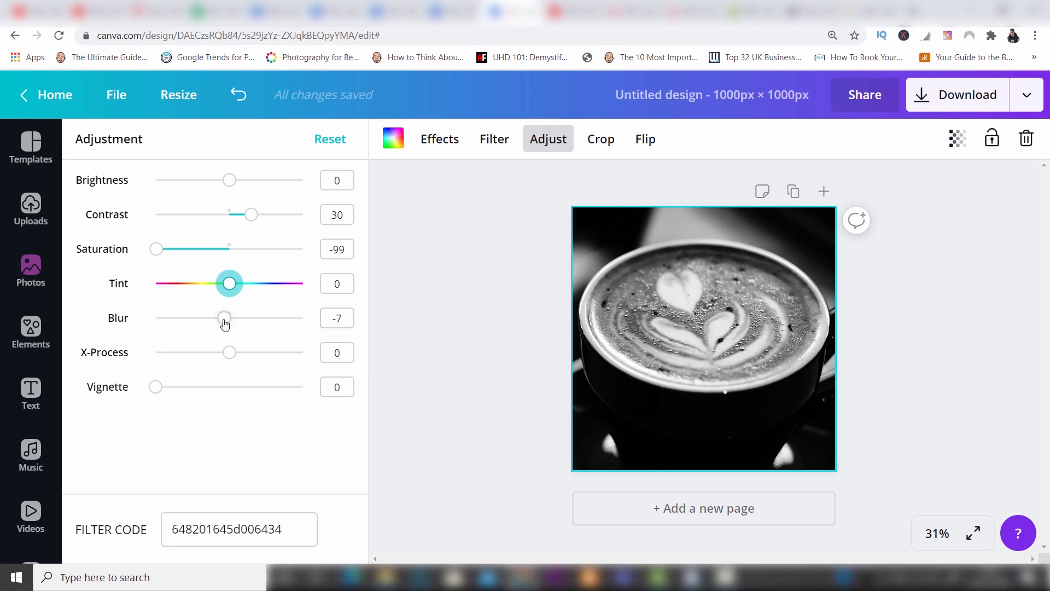
{"action": "left_click_drag", "start_coordinate": [224, 317], "coordinate": [208, 321]}
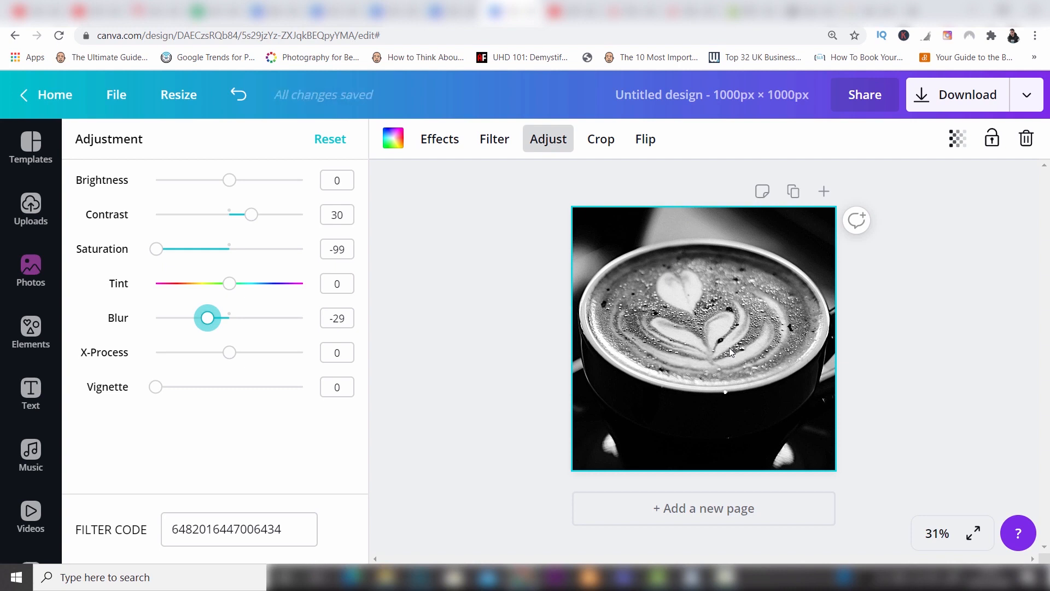
Try the crop mode on the latte photo, and flip it horizontally and vertically, reversing each flip.
{"action": "left_click", "coordinate": [600, 139]}
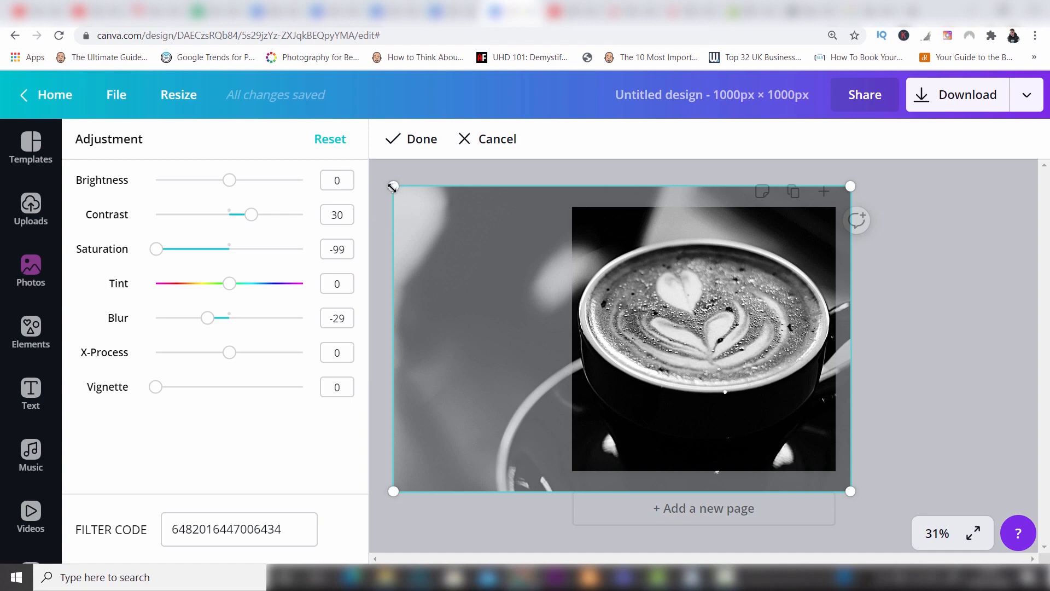
{"action": "left_click", "coordinate": [418, 141]}
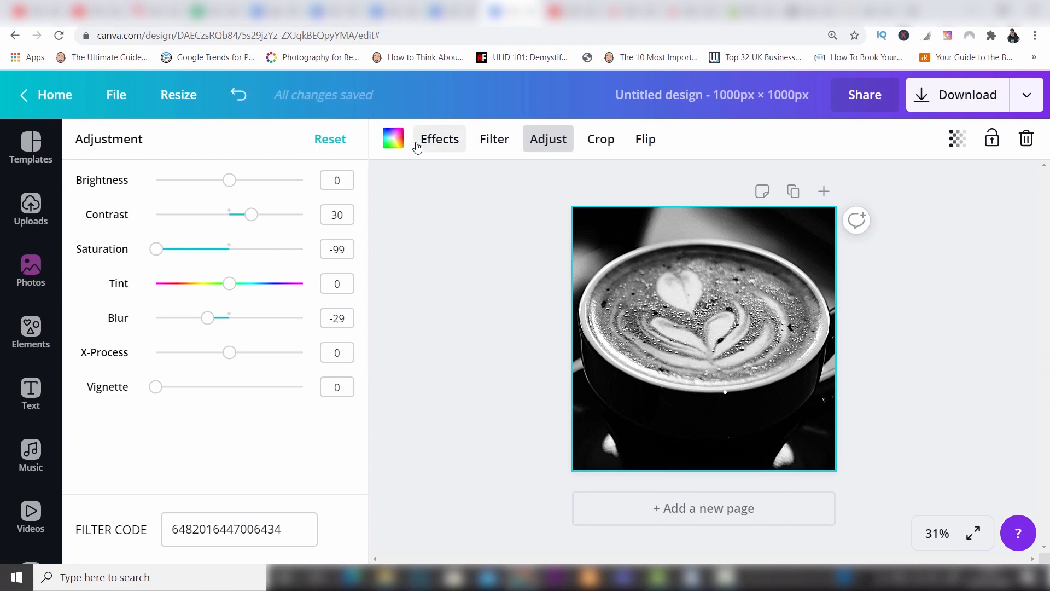
{"action": "left_click", "coordinate": [647, 141]}
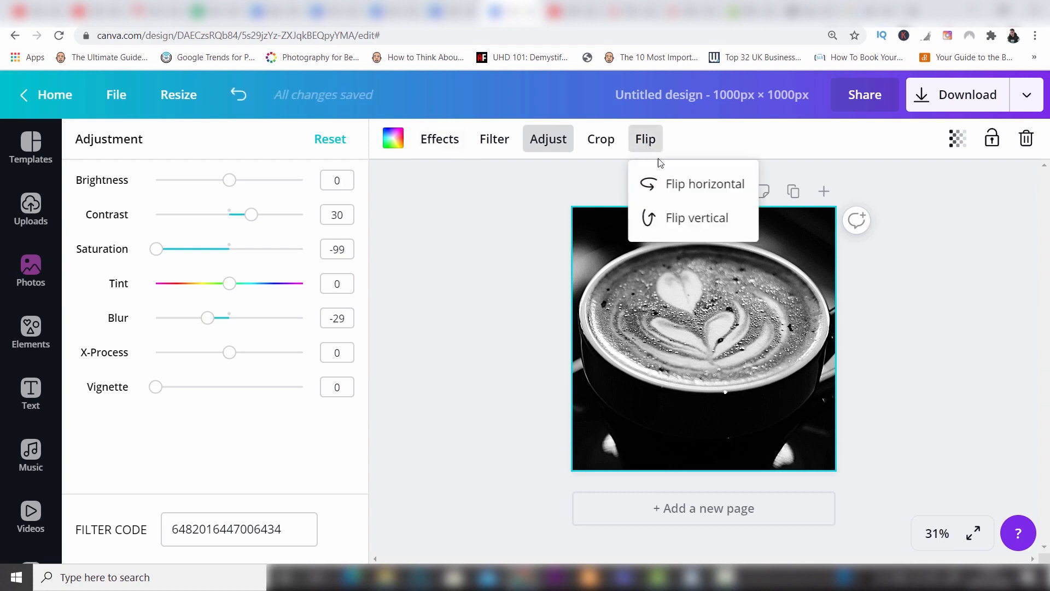
{"action": "left_click", "coordinate": [671, 184]}
{"action": "left_click", "coordinate": [672, 183]}
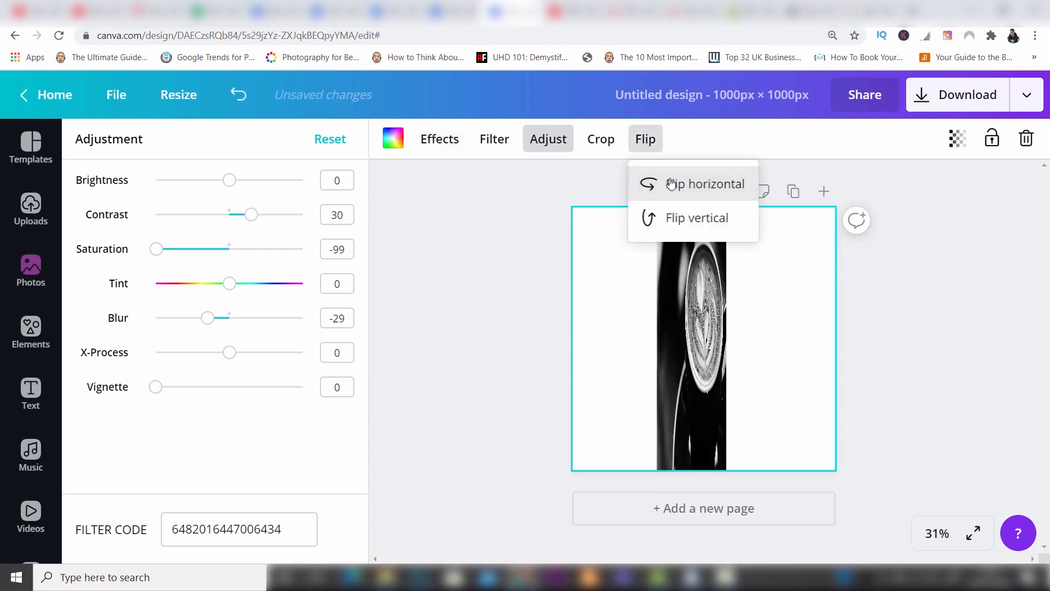
{"action": "left_click", "coordinate": [687, 221]}
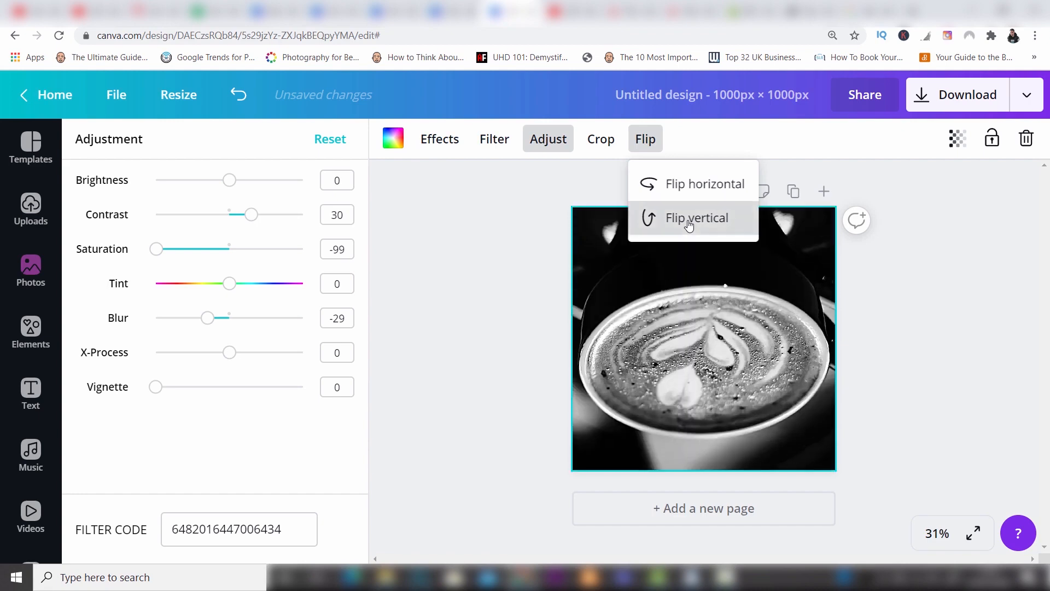
{"action": "left_click", "coordinate": [689, 224]}
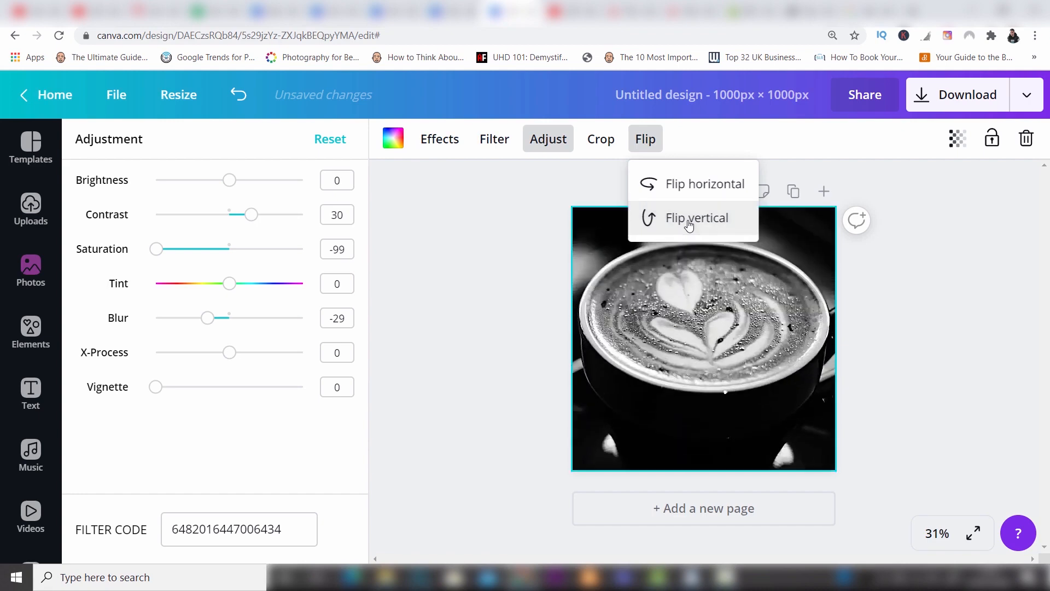
{"action": "left_click", "coordinate": [900, 176]}
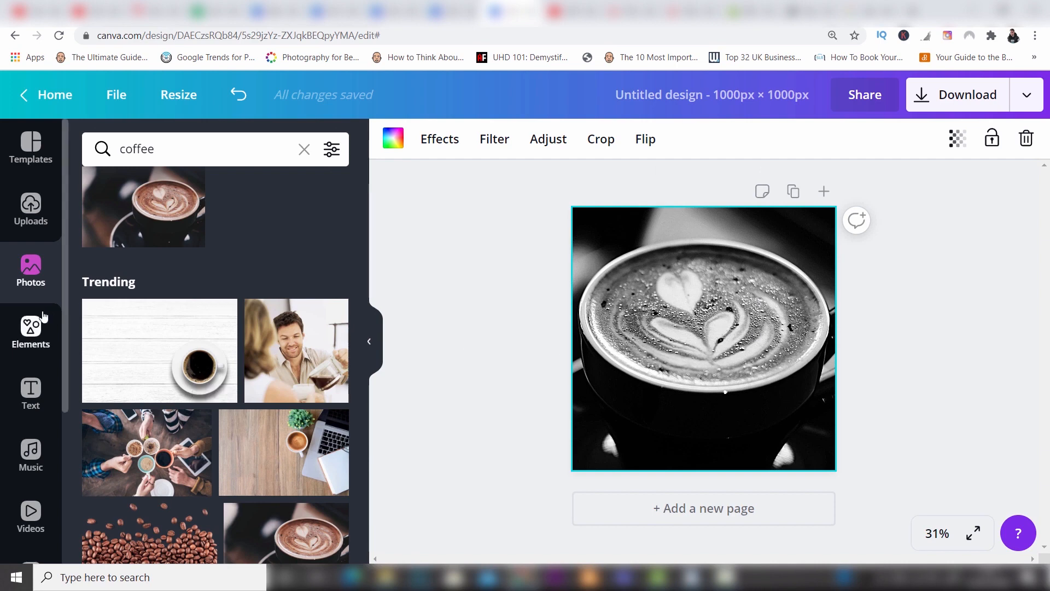
Browse the available text styles and font combinations for the design.
{"action": "left_click", "coordinate": [31, 405]}
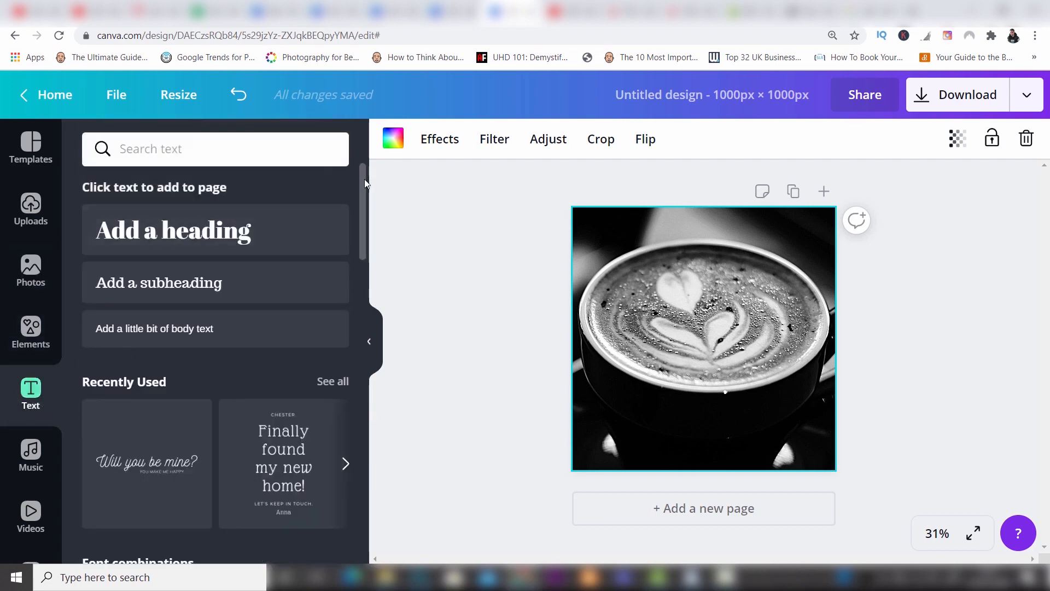
{"action": "left_click_drag", "start_coordinate": [364, 179], "coordinate": [362, 217]}
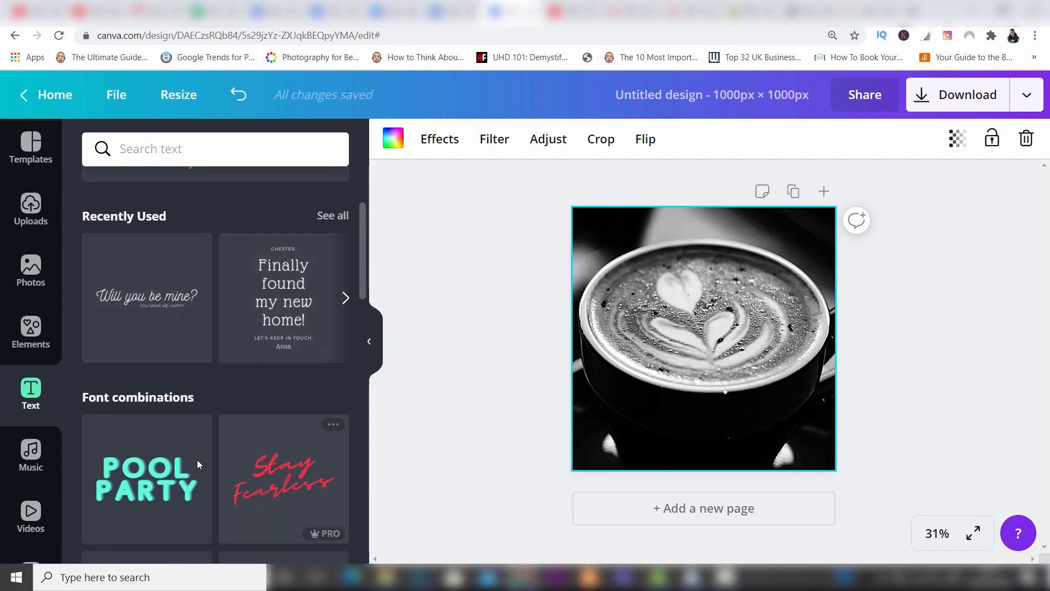
{"action": "scroll", "coordinate": [363, 265], "scroll_direction": "down", "scroll_amount": 4}
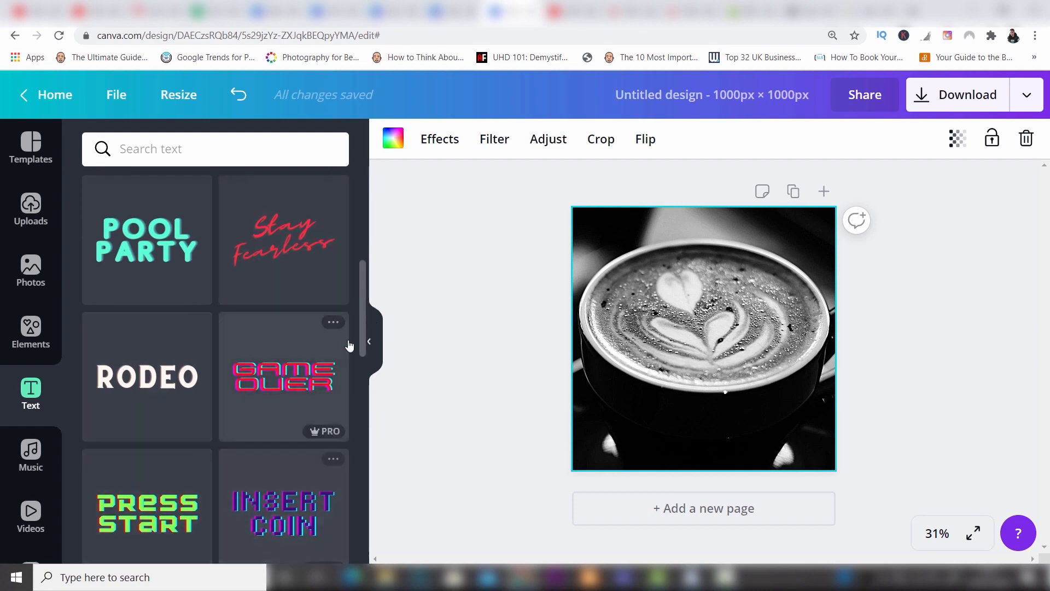
{"action": "left_click_drag", "start_coordinate": [365, 291], "coordinate": [362, 217]}
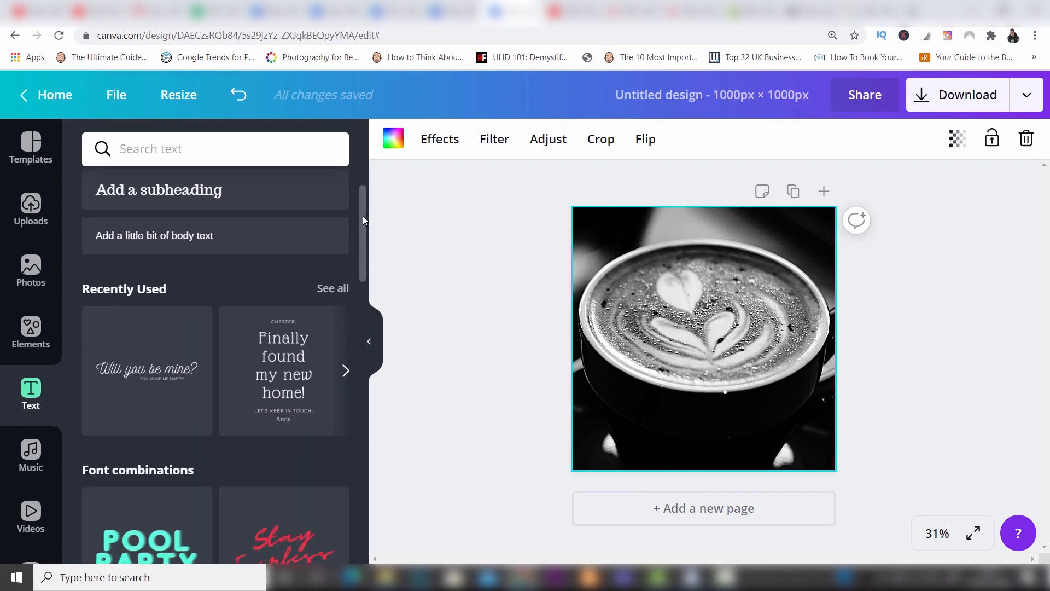
Add the recently used "Will you be mine?" text combination to the design and remove its small line of secondary text.
{"action": "left_click", "coordinate": [150, 345]}
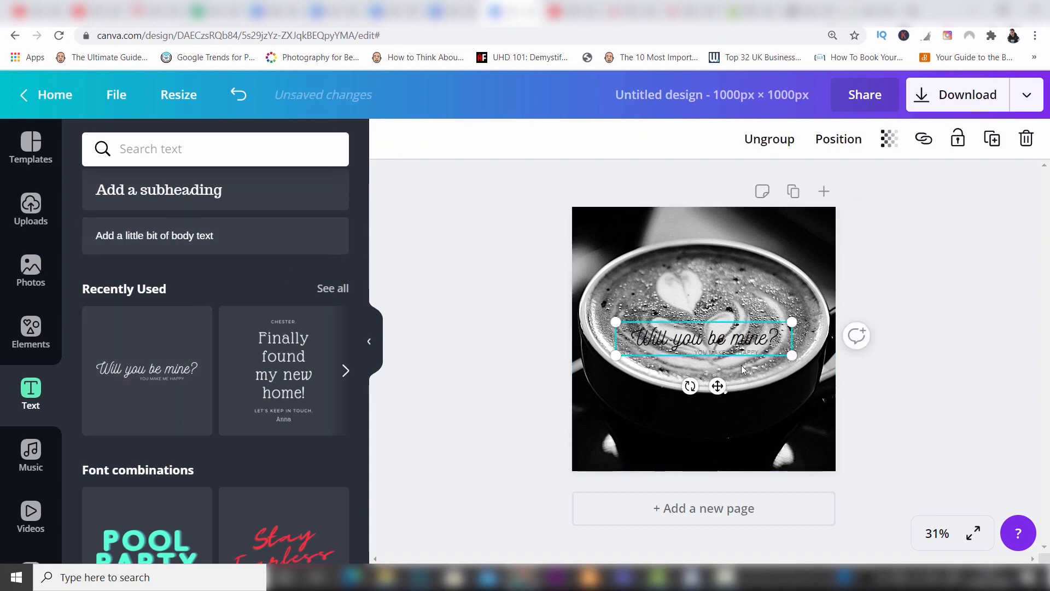
{"action": "left_click", "coordinate": [740, 350]}
{"action": "left_click", "coordinate": [740, 350]}
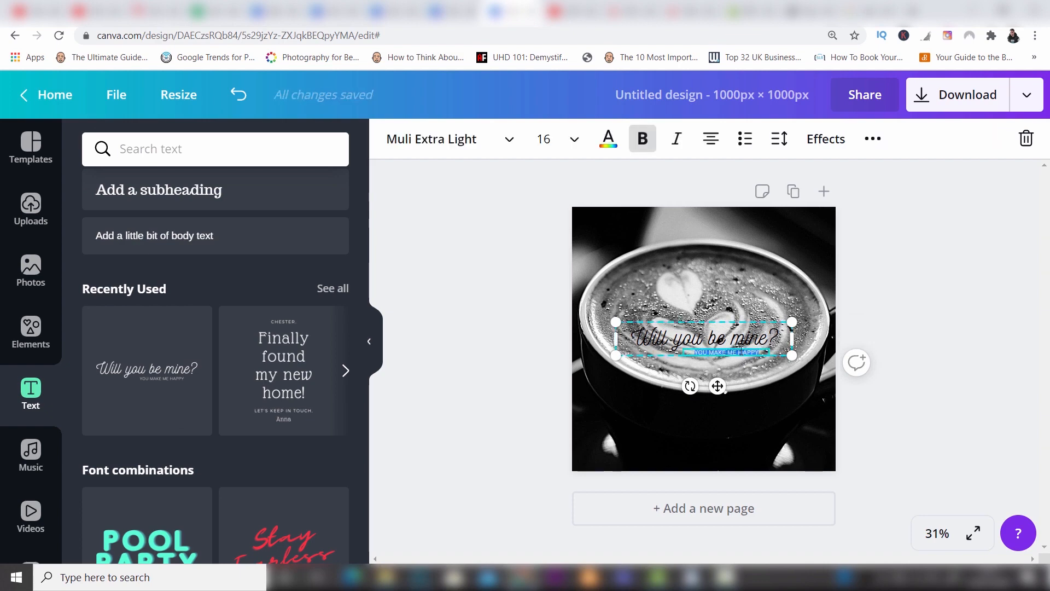
{"action": "key", "text": "BackSpace"}
Replace the heading with "Only The Best Beans" and widen its text box so it fits on one line.
{"action": "left_click", "coordinate": [727, 341]}
{"action": "left_click", "coordinate": [726, 340]}
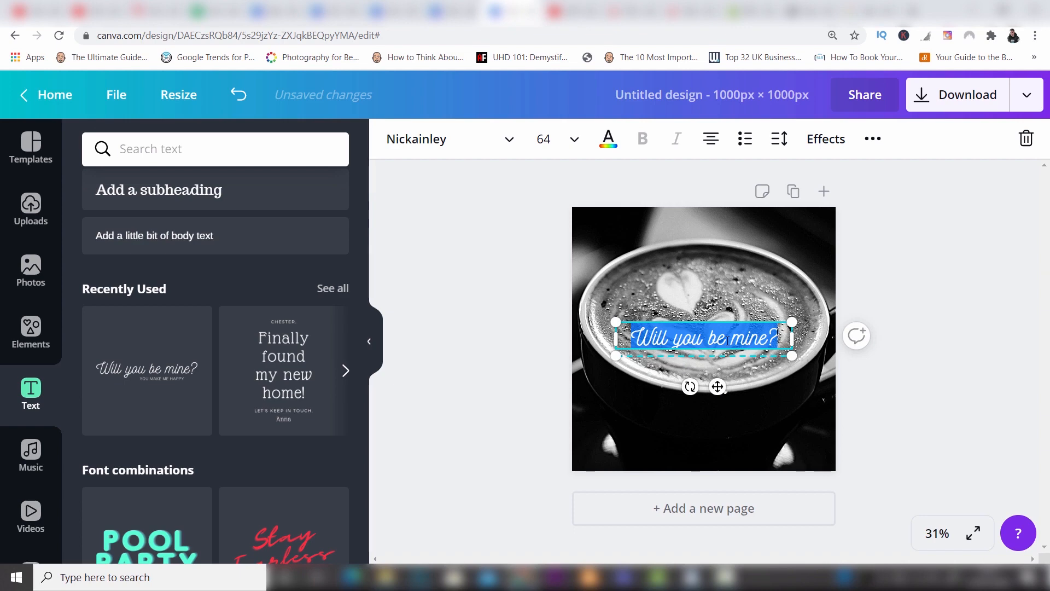
{"action": "key", "text": "BackSpace"}
{"action": "type", "text": "Only The"}
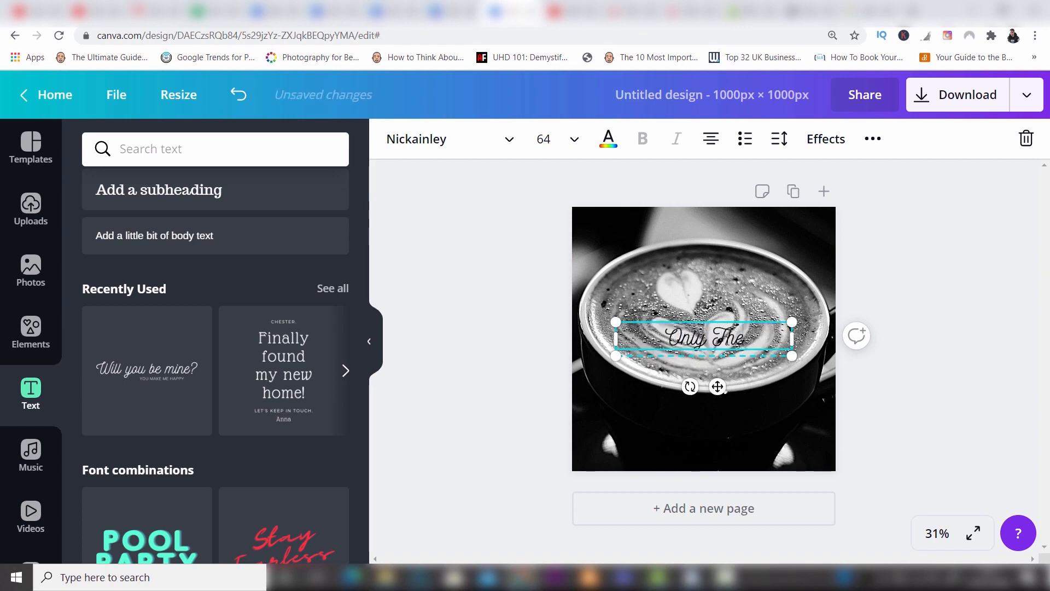
{"action": "type", "text": " Best B"}
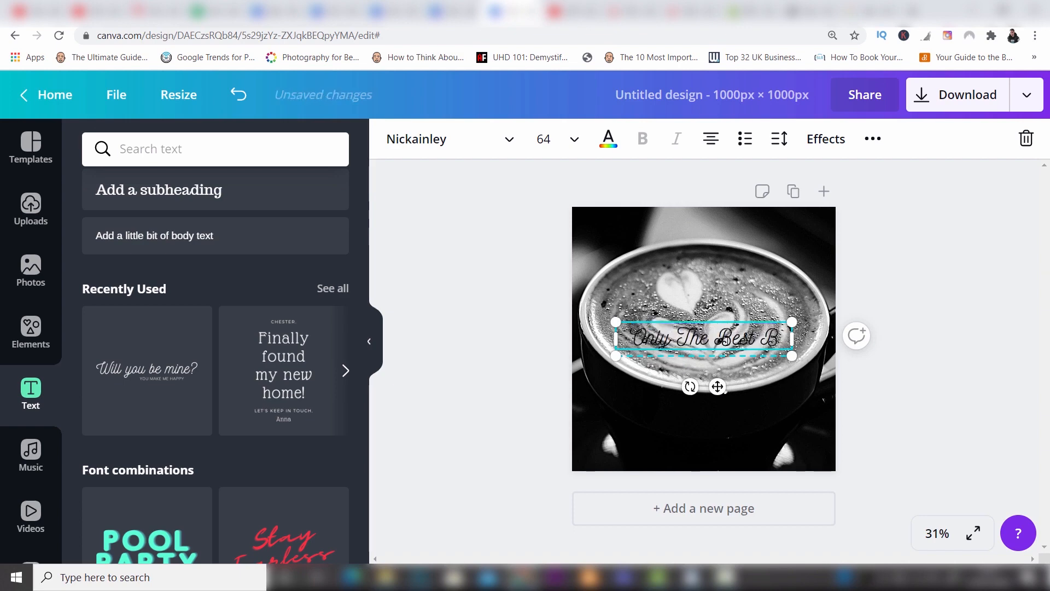
{"action": "type", "text": "eans"}
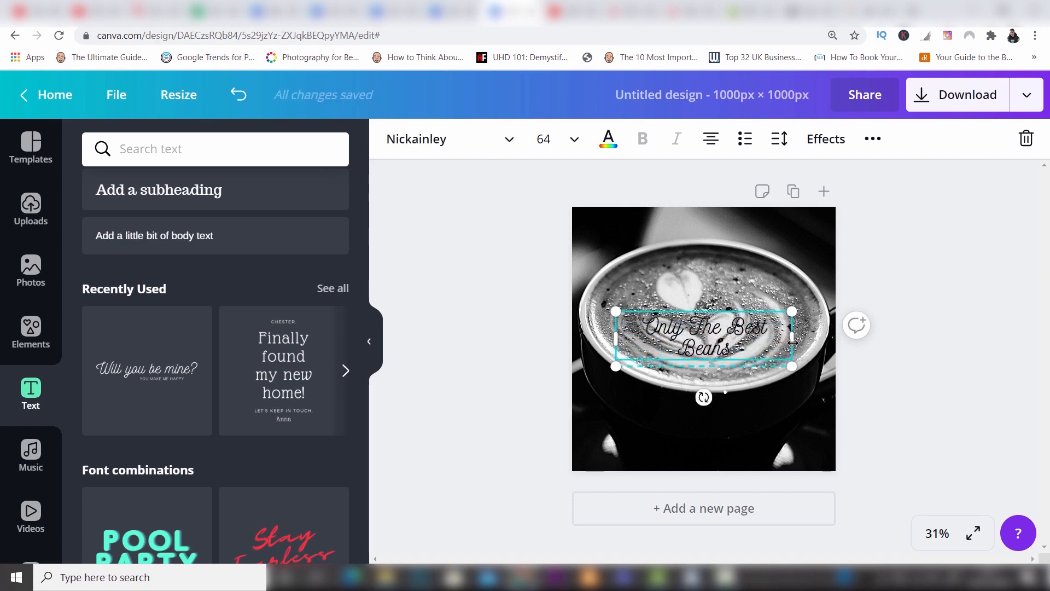
{"action": "mouse_move", "coordinate": [793, 342]}
{"action": "left_mouse_down"}
{"action": "mouse_move", "coordinate": [804, 342]}
{"action": "mouse_move", "coordinate": [792, 340]}
{"action": "left_mouse_up"}
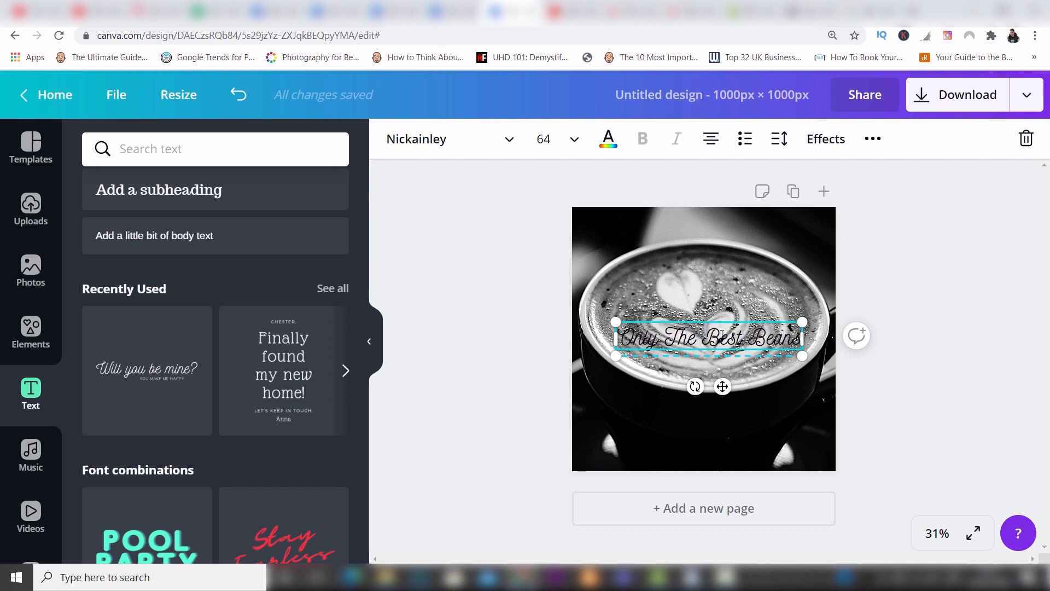
Change the colour of the whole "Only The Best Beans" text to white #ffffff.
{"action": "double_click", "coordinate": [722, 335]}
{"action": "key", "text": "ctrl+a"}
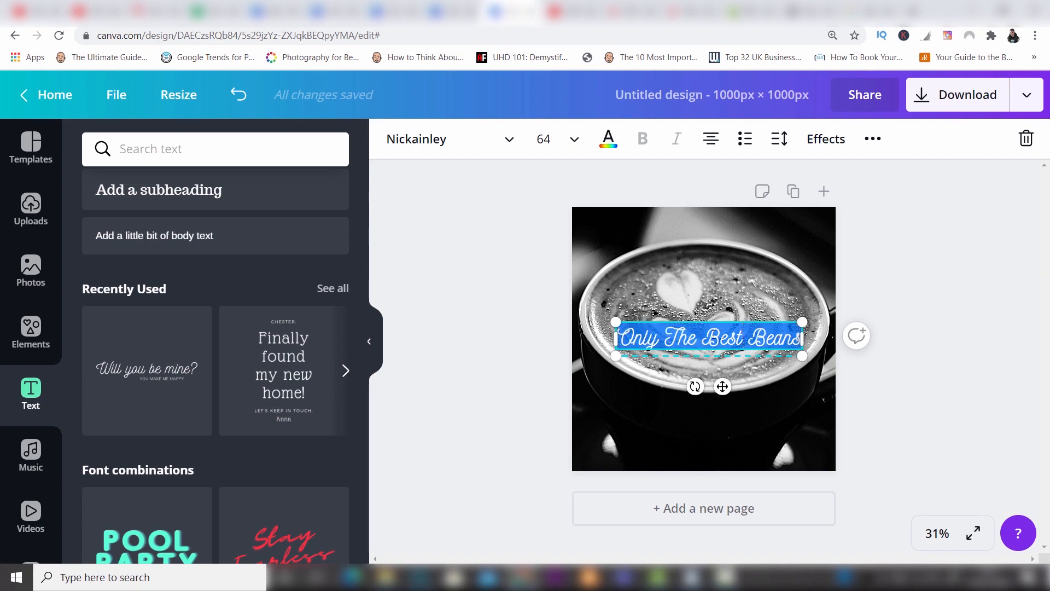
{"action": "left_click", "coordinate": [608, 141]}
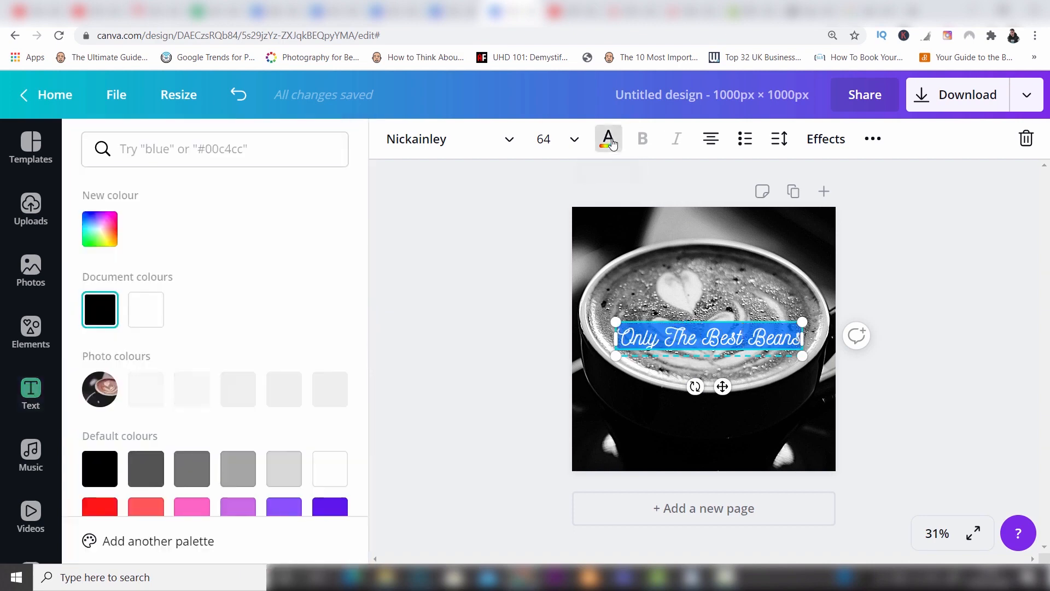
{"action": "left_click", "coordinate": [145, 309]}
{"action": "left_click", "coordinate": [880, 275]}
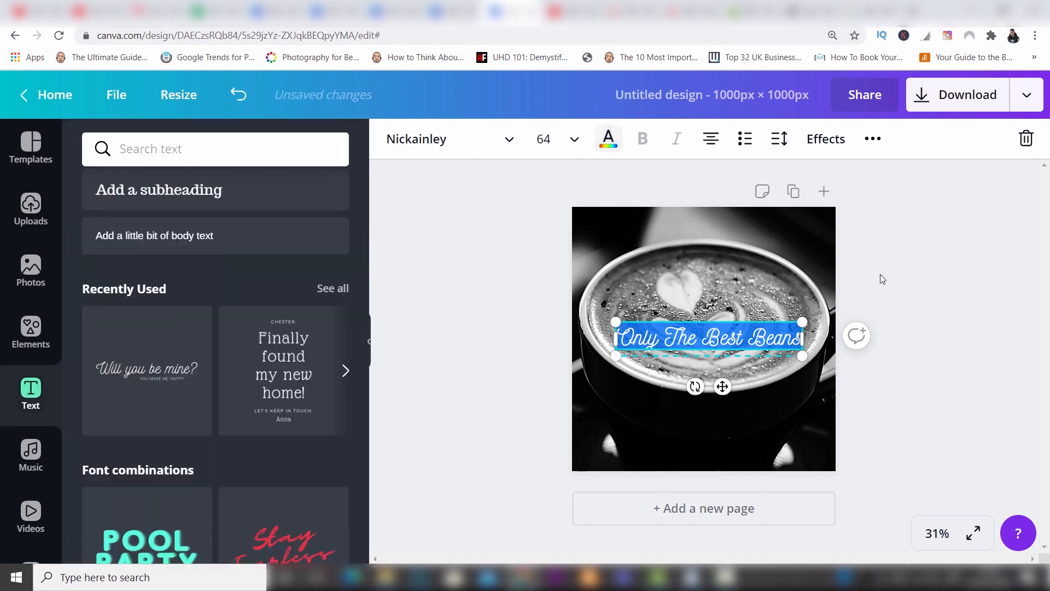
{"action": "left_click", "coordinate": [880, 275]}
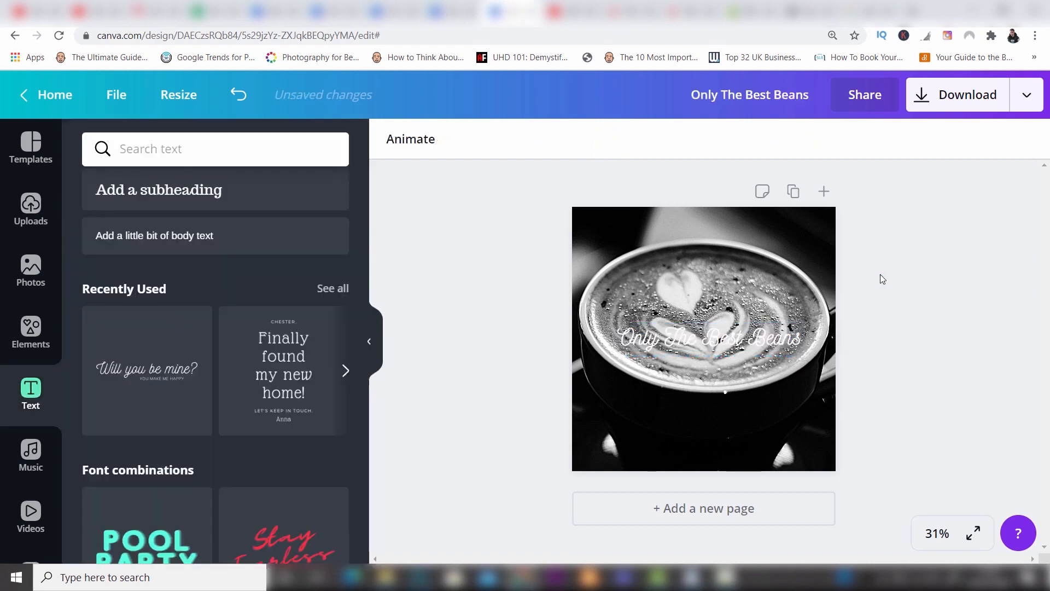
Move the "Only The Best Beans" text below the cup, centred horizontally near the lower edge of the page.
{"action": "left_click", "coordinate": [736, 347]}
{"action": "left_click_drag", "start_coordinate": [736, 347], "coordinate": [727, 449]}
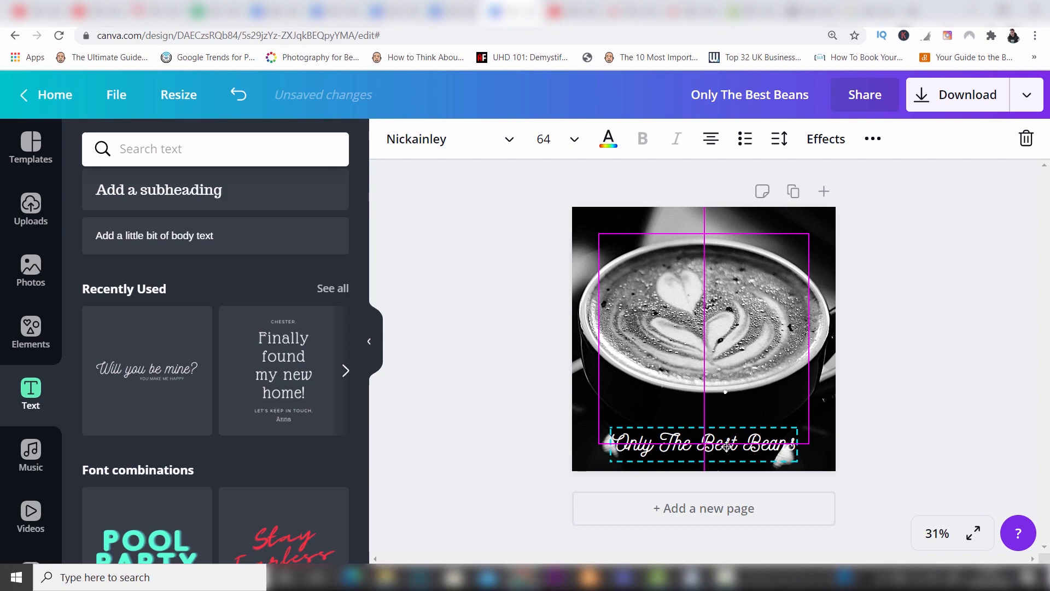
{"action": "mouse_move", "coordinate": [727, 447]}
{"action": "left_mouse_down"}
{"action": "mouse_move", "coordinate": [732, 345]}
{"action": "mouse_move", "coordinate": [727, 443]}
{"action": "left_mouse_up"}
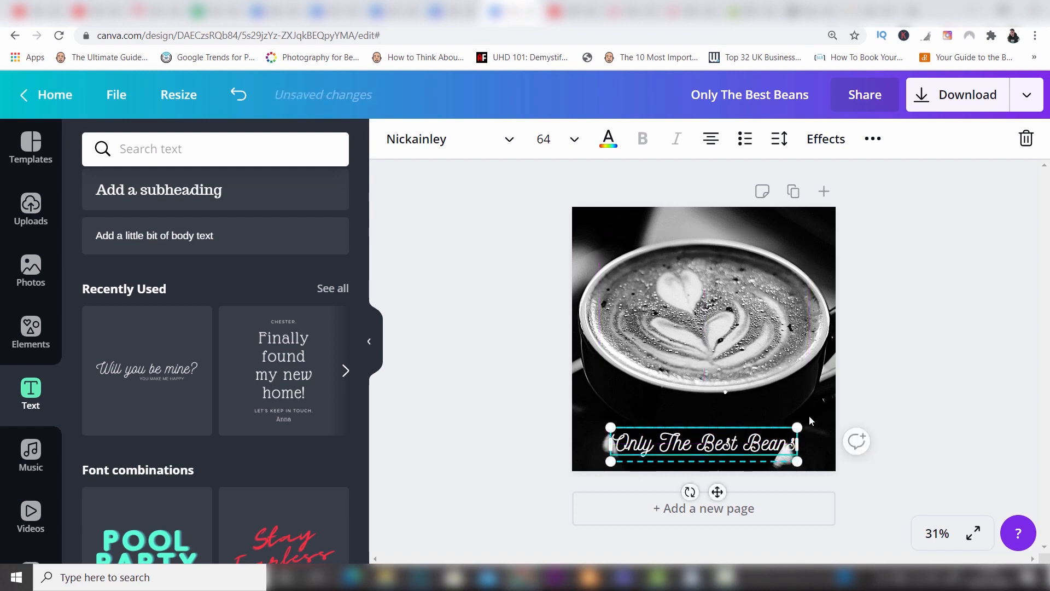
{"action": "left_click", "coordinate": [892, 402]}
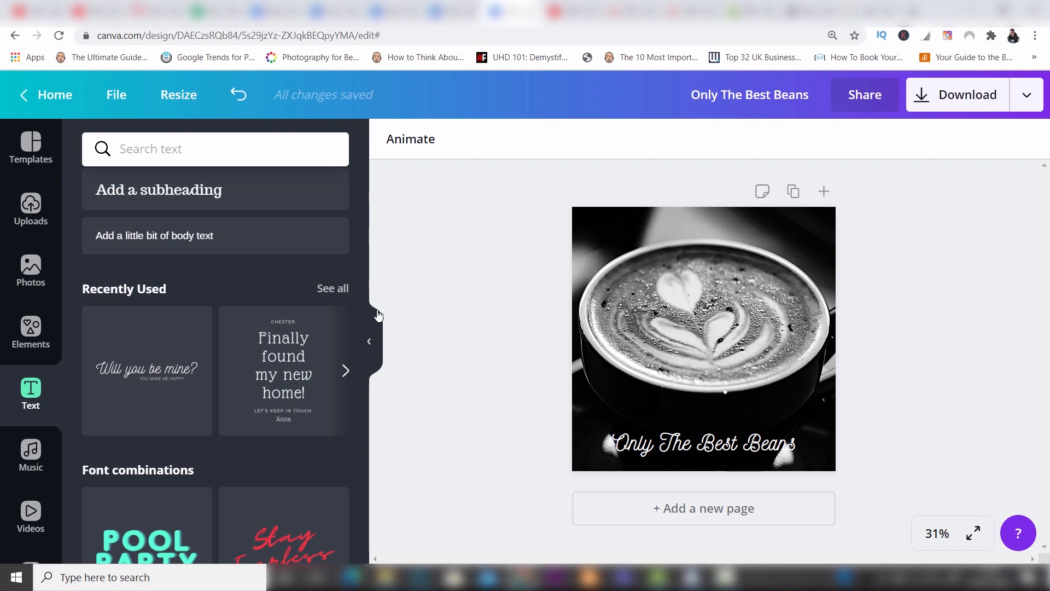
Browse the full Shapes collection in the elements library and add a solid square to the design.
{"action": "left_click", "coordinate": [18, 341]}
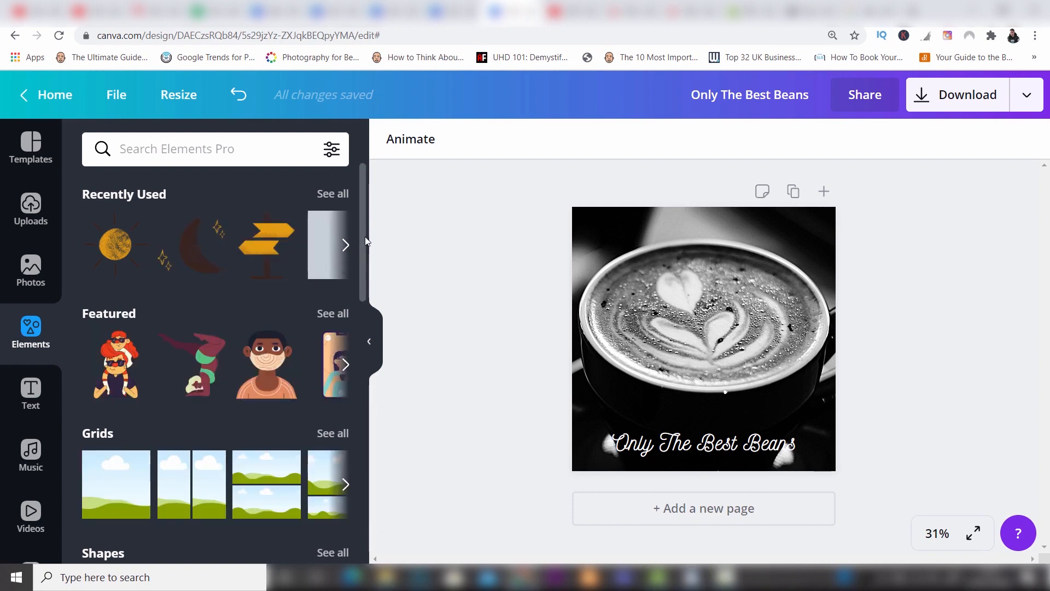
{"action": "scroll", "coordinate": [364, 245], "scroll_direction": "down", "scroll_amount": 1}
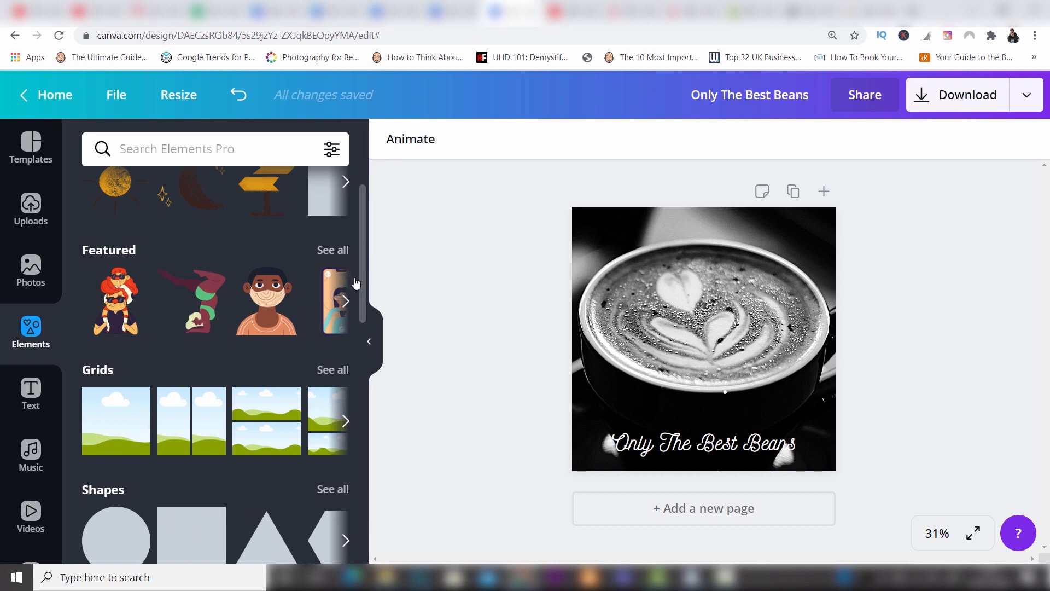
{"action": "scroll", "coordinate": [362, 280], "scroll_direction": "down", "scroll_amount": 1}
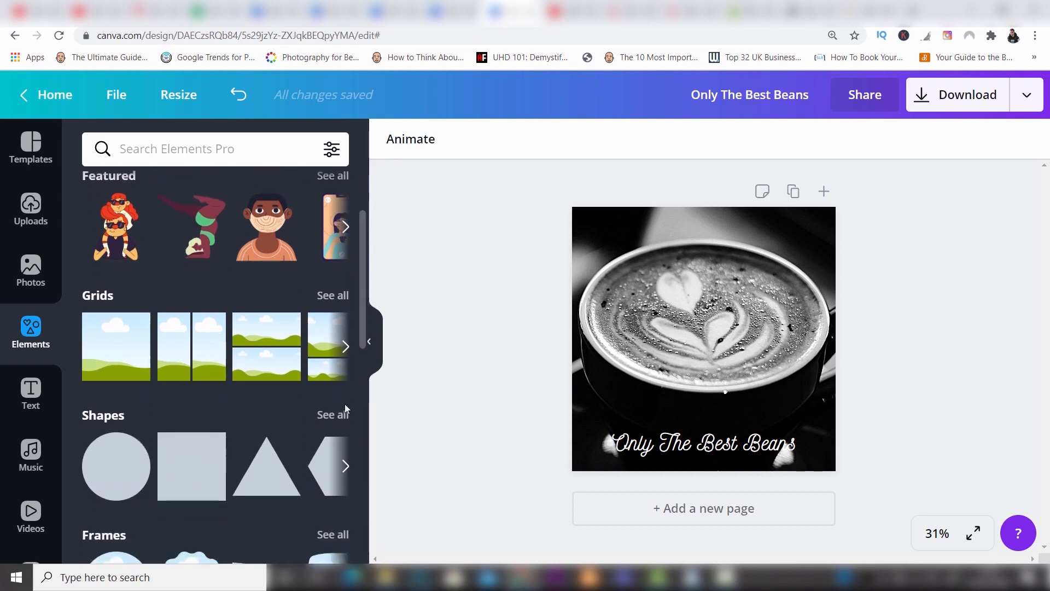
{"action": "left_click", "coordinate": [338, 415]}
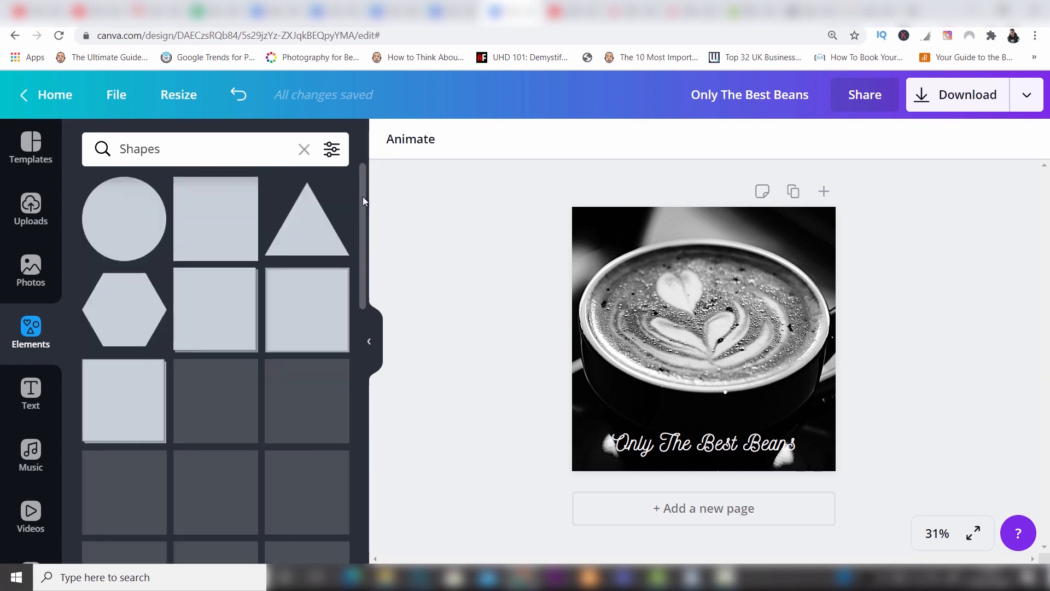
{"action": "scroll", "coordinate": [363, 198], "scroll_direction": "down", "scroll_amount": 9}
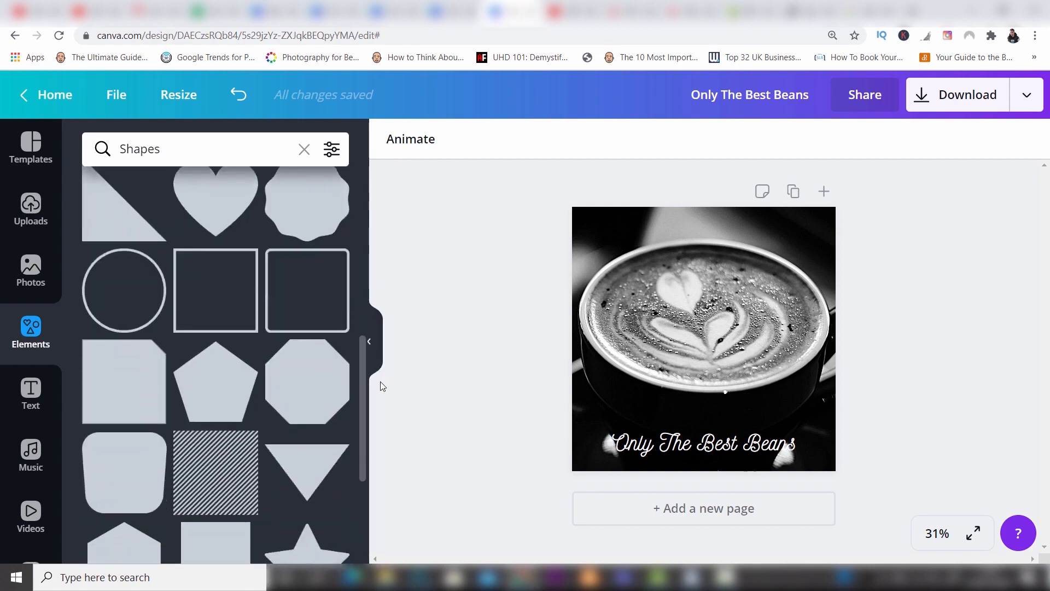
{"action": "left_click_drag", "start_coordinate": [363, 373], "coordinate": [368, 229]}
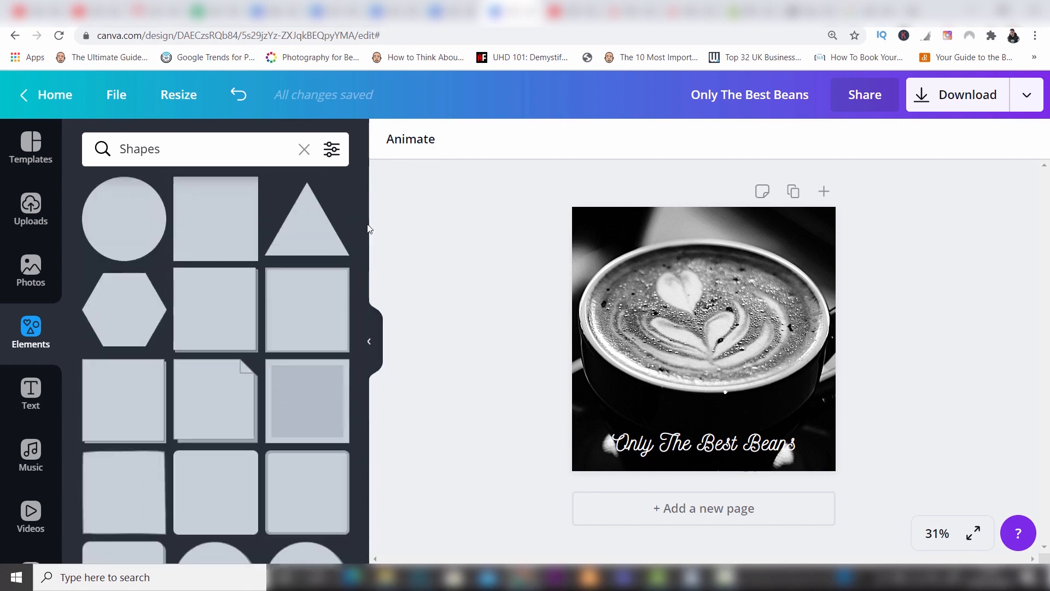
{"action": "left_click", "coordinate": [224, 203]}
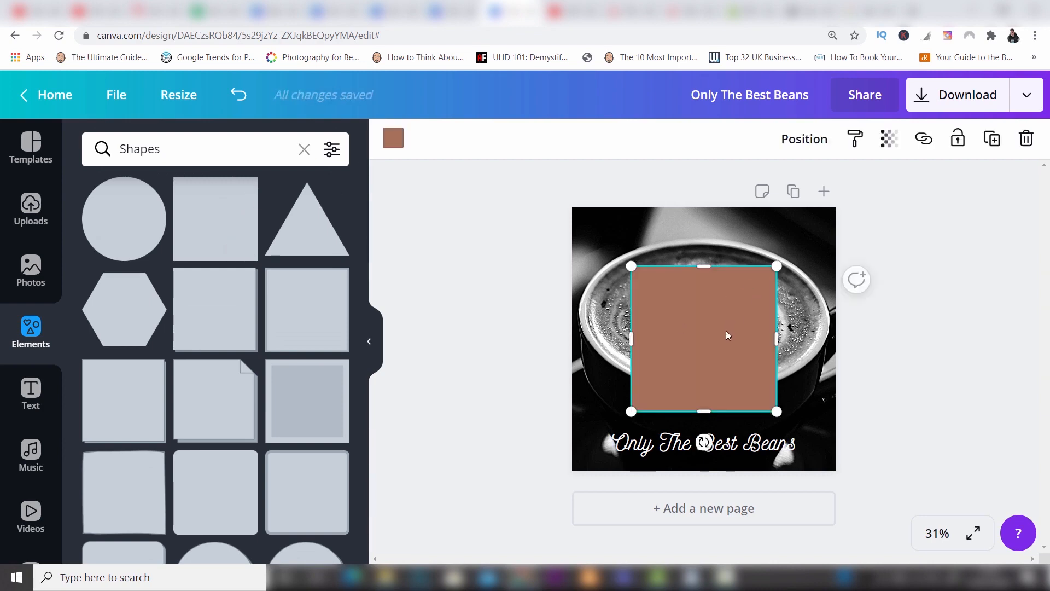
Move the square behind the text and stretch it into a shallow band spanning the full width of the page's lower edge.
{"action": "left_click_drag", "start_coordinate": [724, 371], "coordinate": [725, 472]}
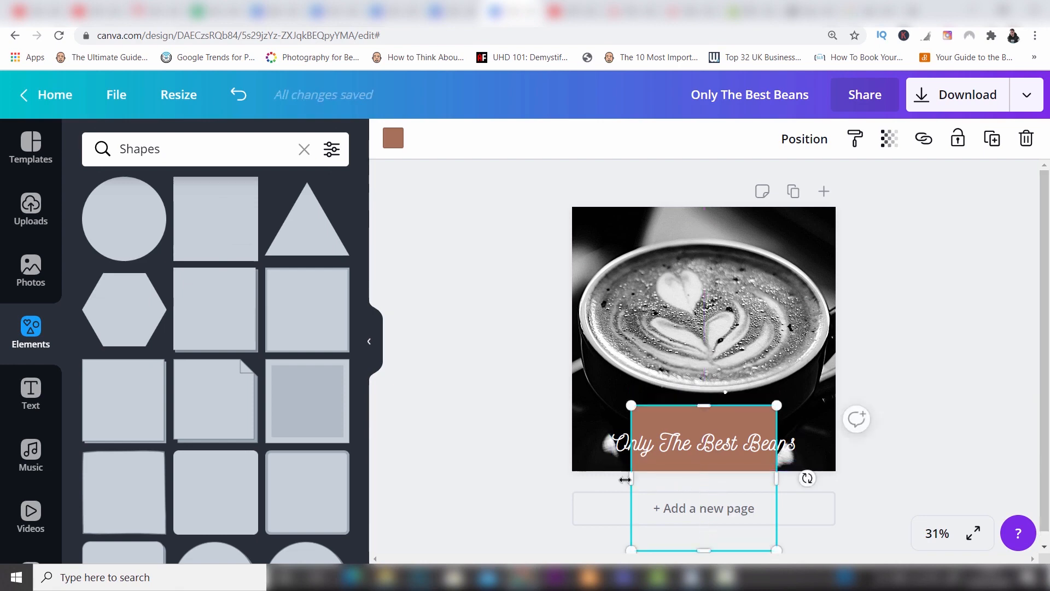
{"action": "left_click_drag", "start_coordinate": [632, 477], "coordinate": [549, 478]}
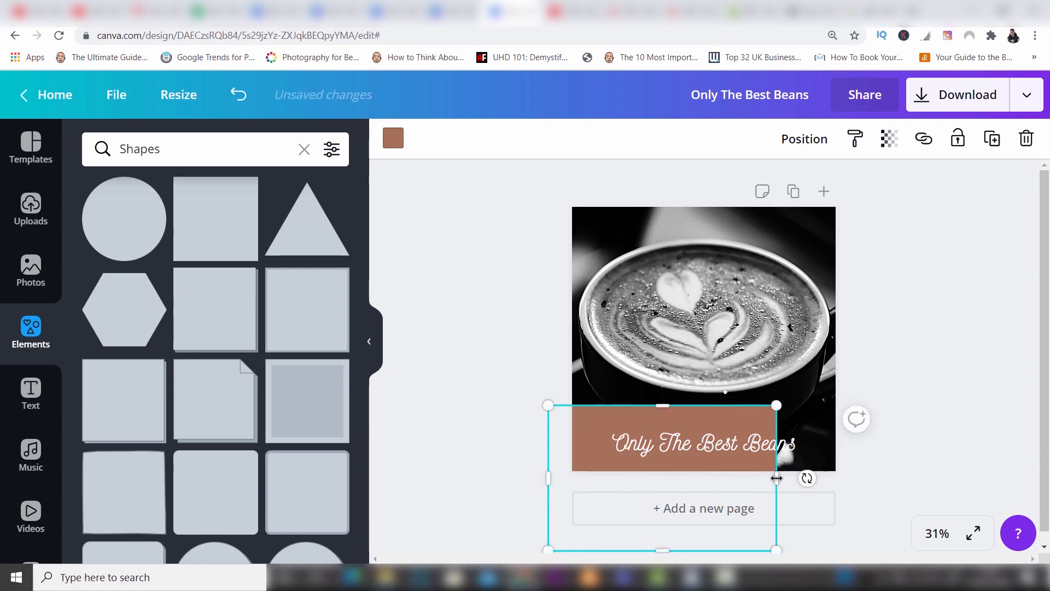
{"action": "left_click_drag", "start_coordinate": [777, 478], "coordinate": [873, 478]}
{"action": "left_click_drag", "start_coordinate": [713, 405], "coordinate": [713, 428]}
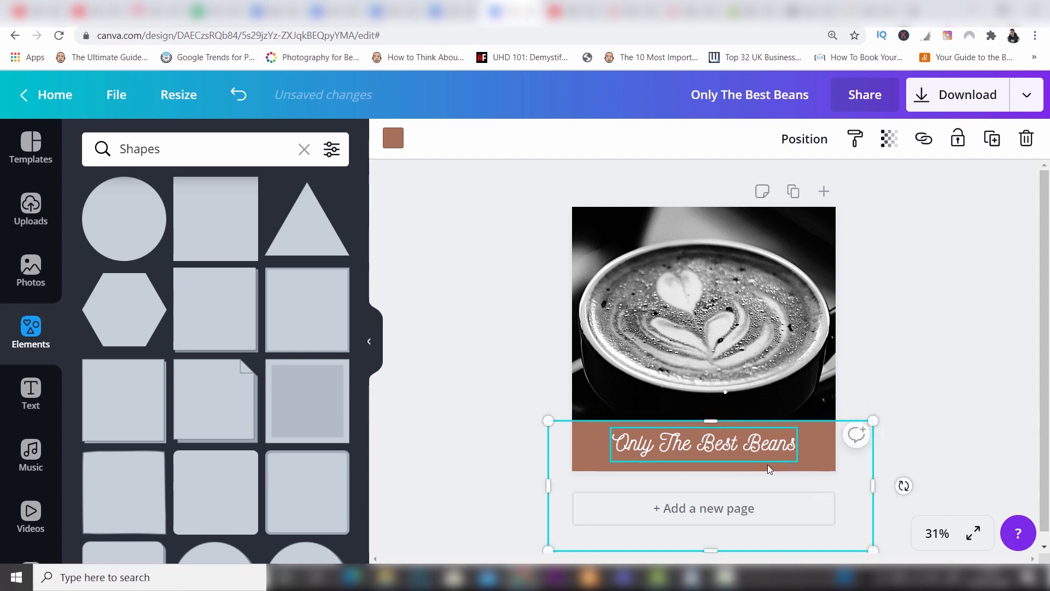
{"action": "left_click_drag", "start_coordinate": [713, 541], "coordinate": [713, 476]}
{"action": "left_click_drag", "start_coordinate": [713, 476], "coordinate": [713, 476]}
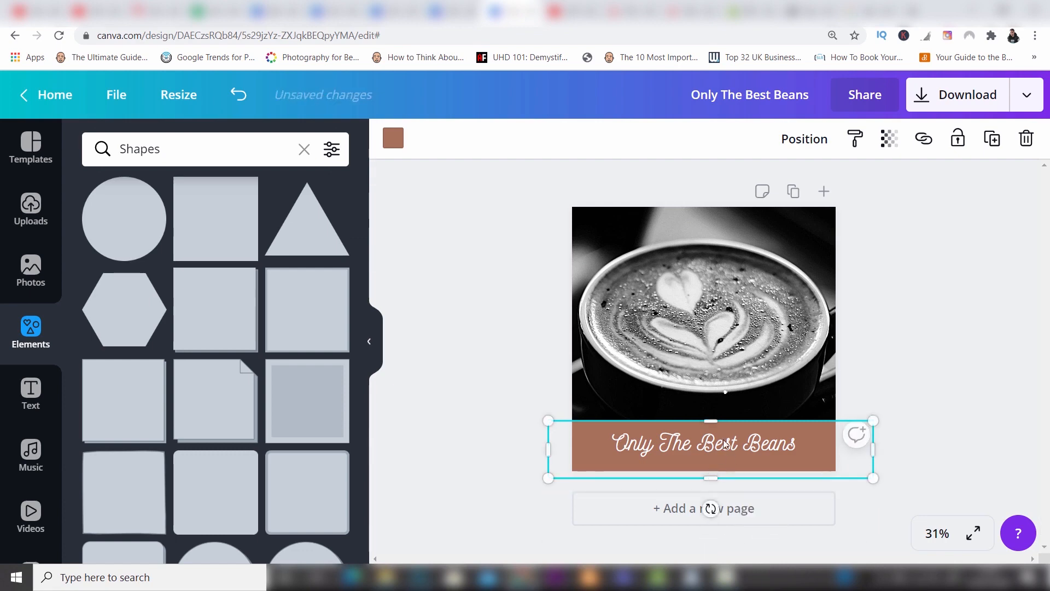
Lower the band's upper edge to make it slimmer, and shift the text down to sit centred within it.
{"action": "left_click_drag", "start_coordinate": [714, 426], "coordinate": [749, 450]}
{"action": "left_click", "coordinate": [959, 374]}
{"action": "left_click", "coordinate": [749, 445]}
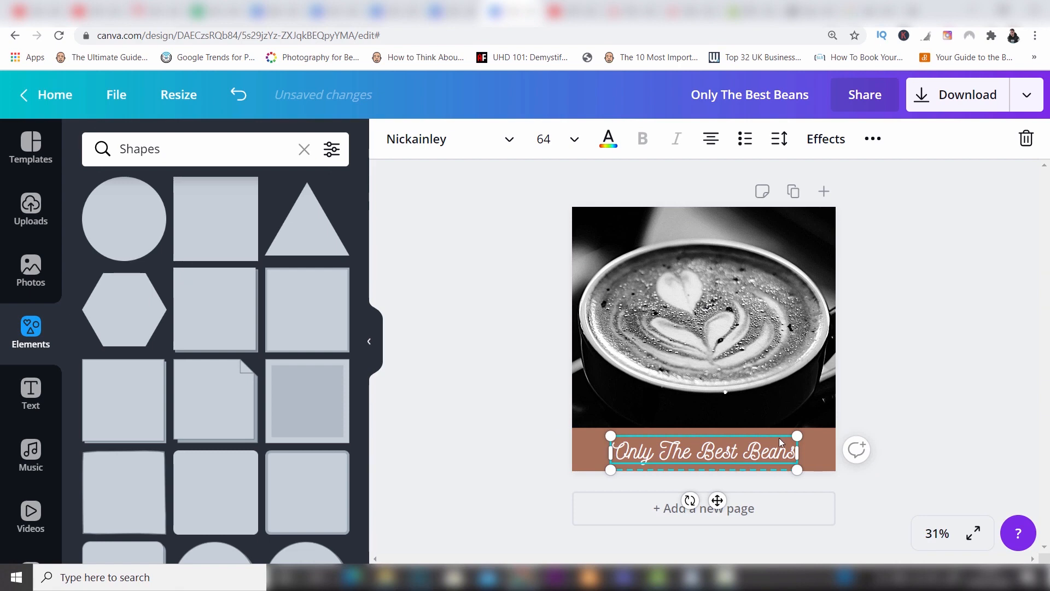
{"action": "left_click", "coordinate": [877, 363]}
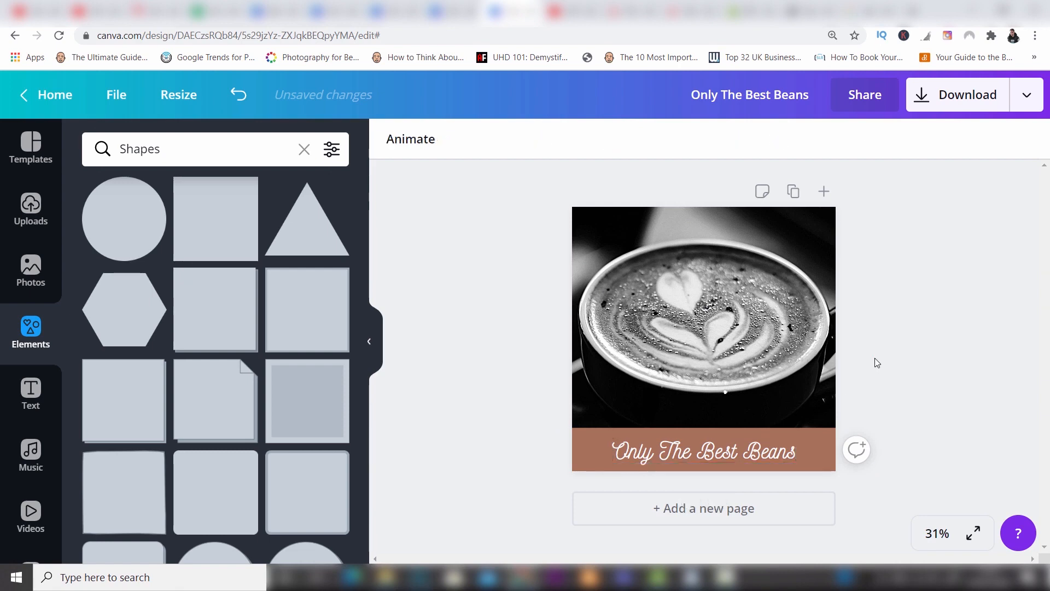
{"action": "left_click", "coordinate": [832, 443]}
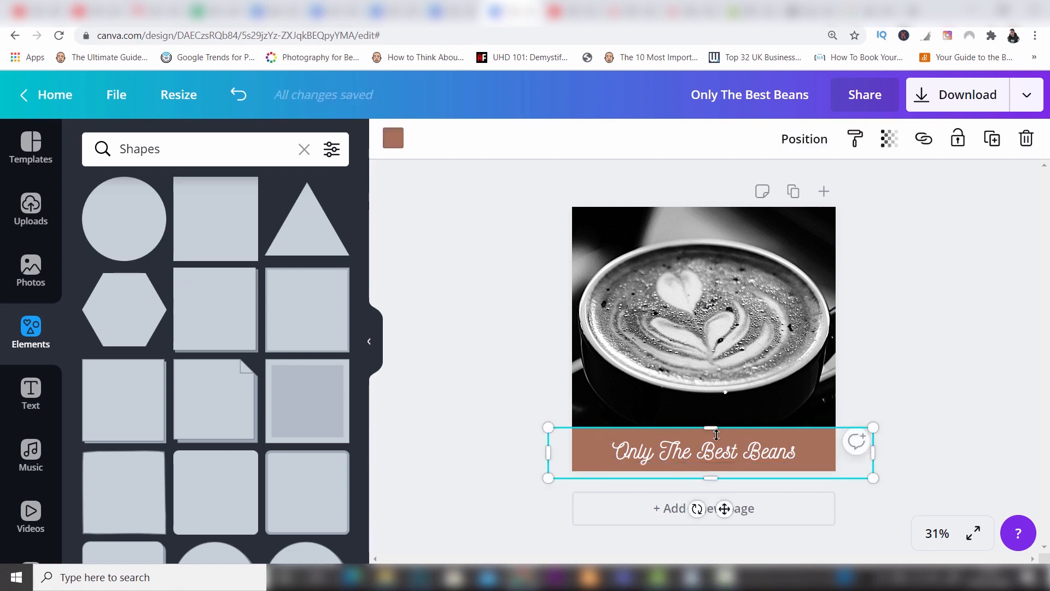
{"action": "left_click_drag", "start_coordinate": [717, 435], "coordinate": [759, 417]}
{"action": "left_click", "coordinate": [908, 369]}
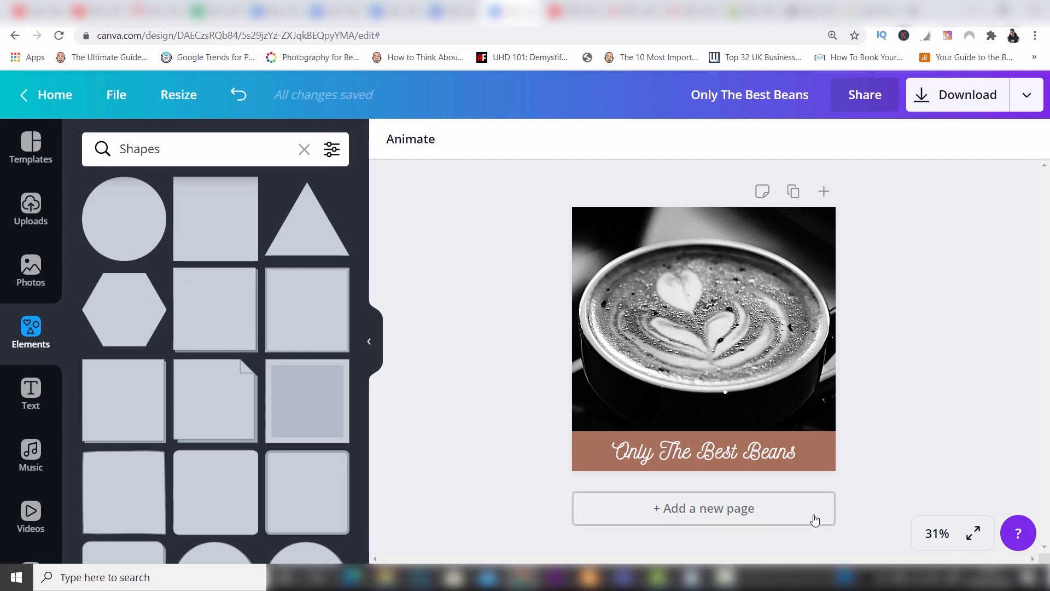
Change the band behind the text to a custom grey, #706e69, after trying the yellowish tone #a5975b.
{"action": "left_click", "coordinate": [830, 458]}
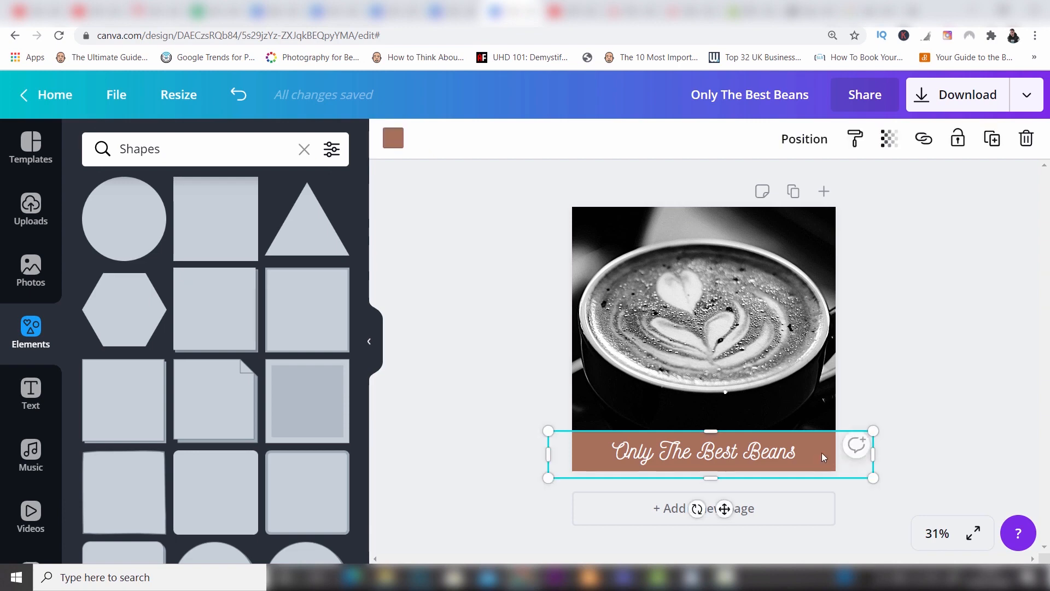
{"action": "left_click", "coordinate": [394, 144]}
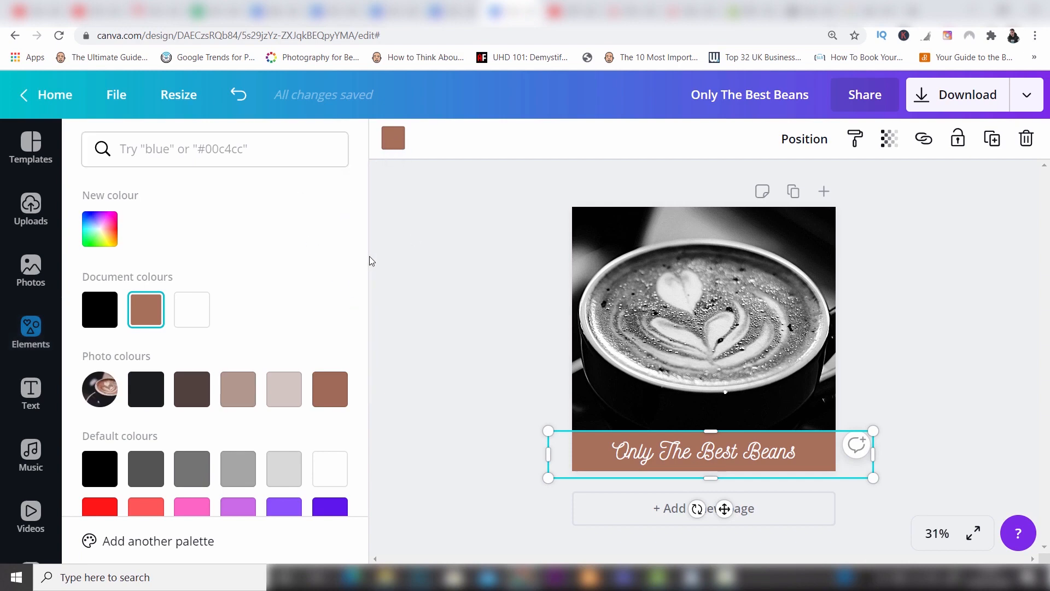
{"action": "scroll", "coordinate": [363, 274], "scroll_direction": "down", "scroll_amount": 1}
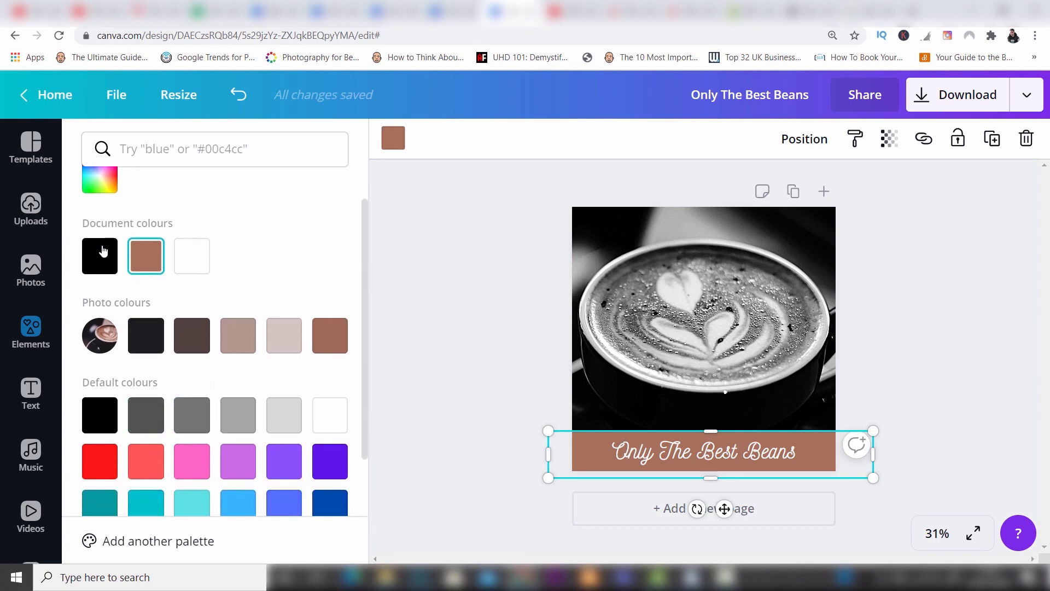
{"action": "left_click", "coordinate": [103, 185]}
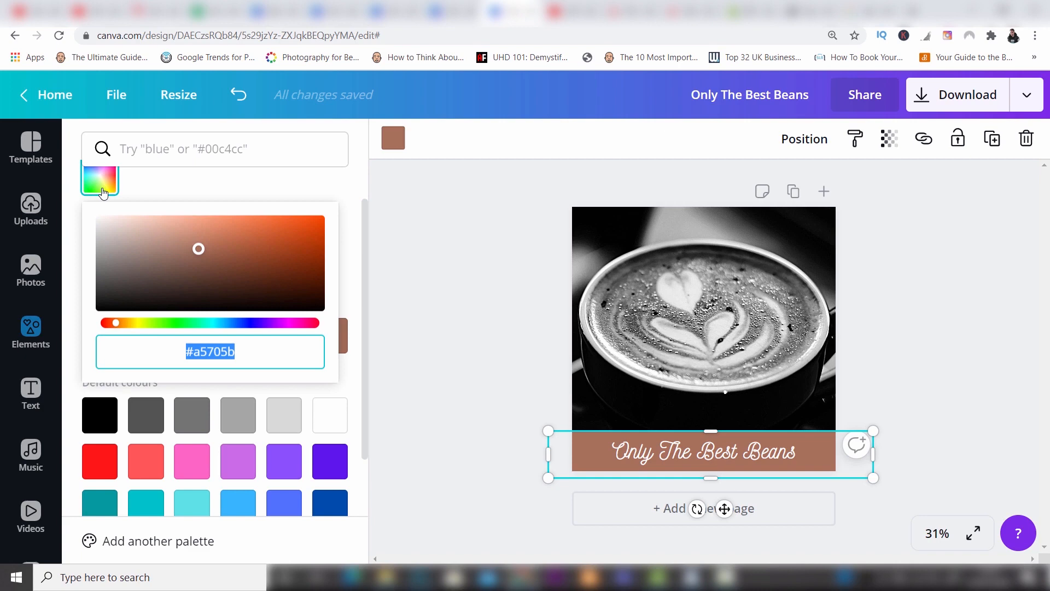
{"action": "left_click_drag", "start_coordinate": [116, 323], "coordinate": [136, 329]}
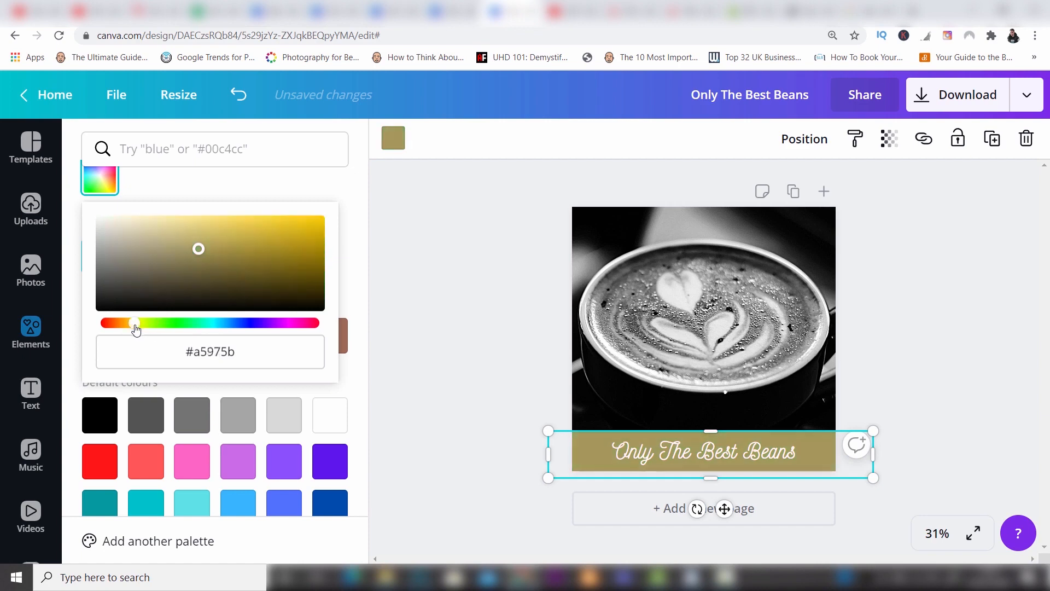
{"action": "left_click", "coordinate": [109, 270]}
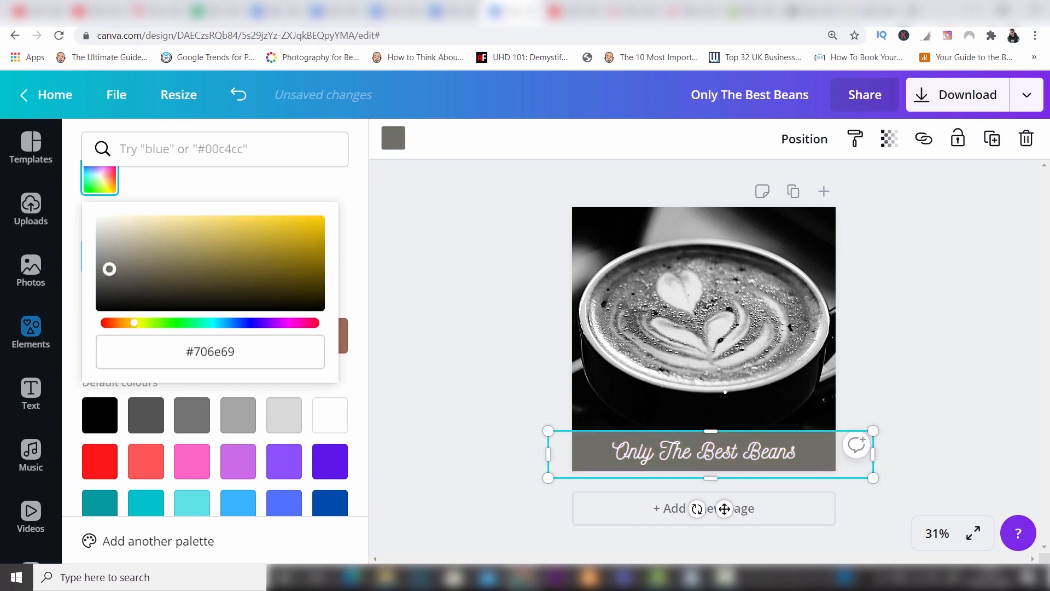
Darken the band behind the text to the custom grey #4b4a48.
{"action": "left_click_drag", "start_coordinate": [109, 269], "coordinate": [106, 282]}
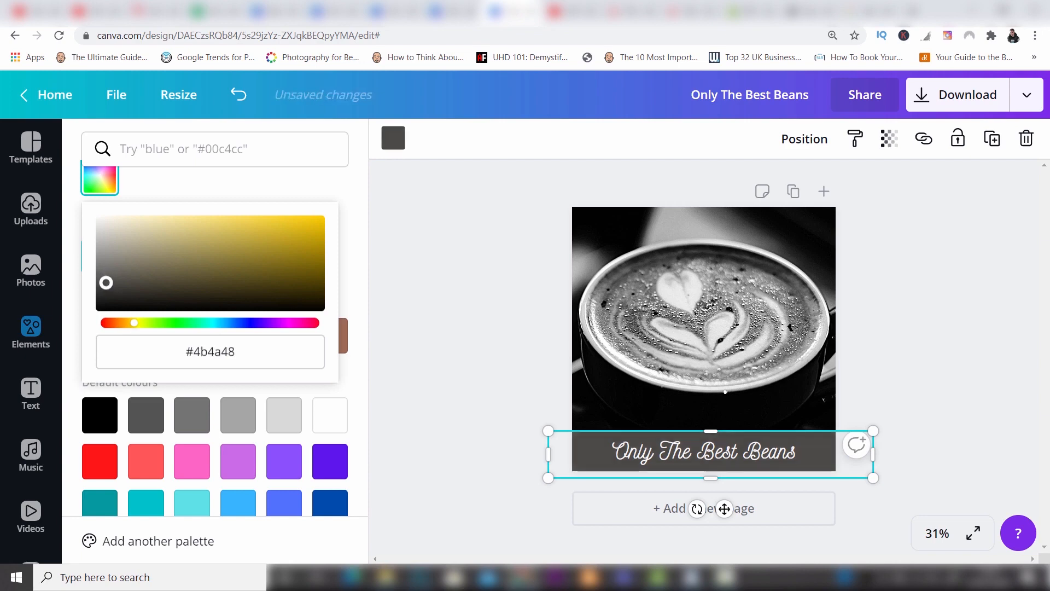
{"action": "left_click", "coordinate": [409, 235]}
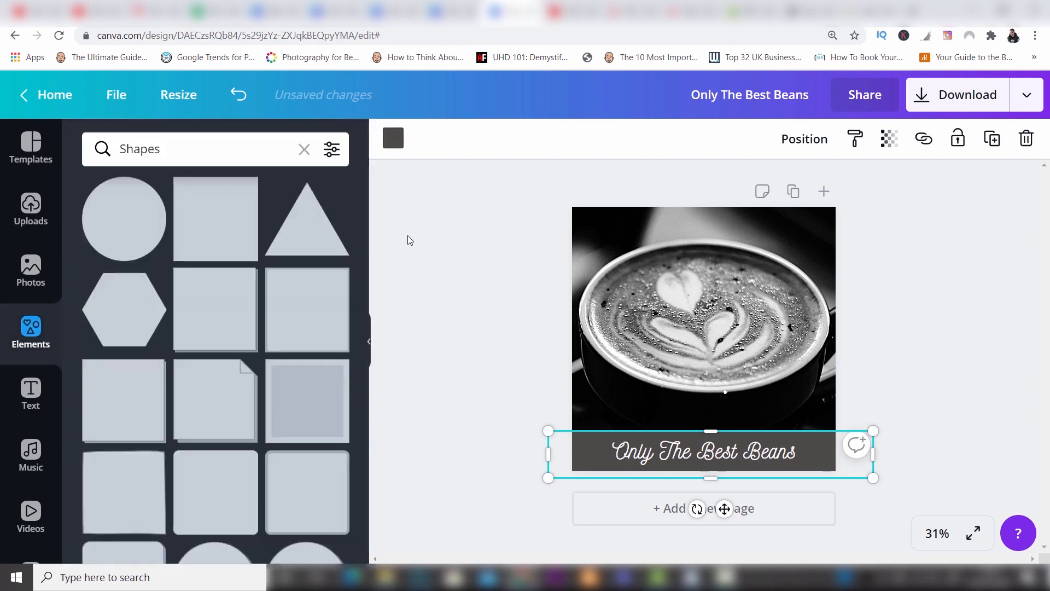
{"action": "left_click", "coordinate": [920, 383]}
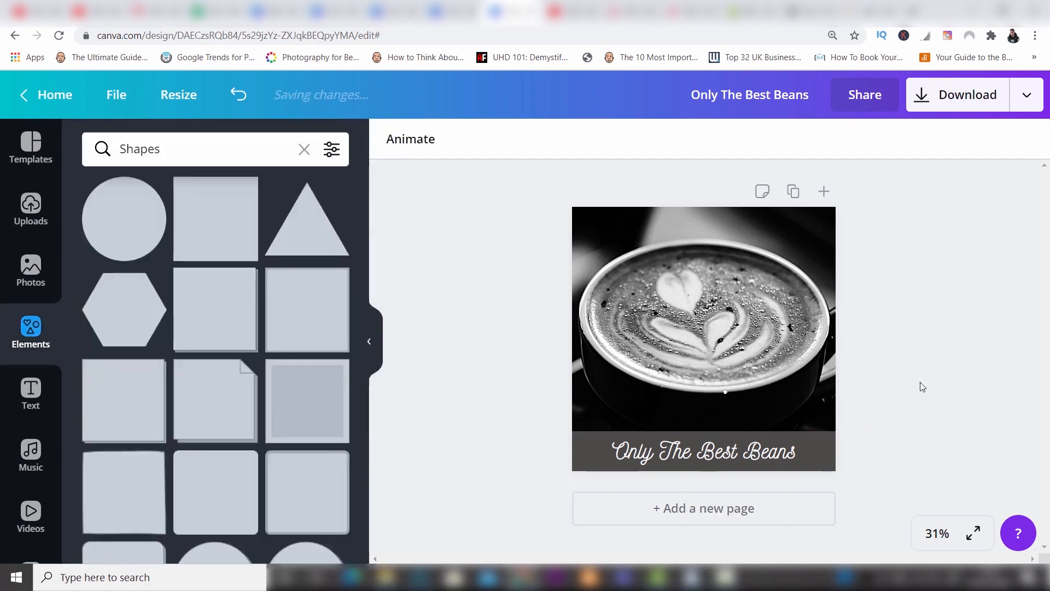
Make the band behind the text partly see-through by setting its transparency to 73.
{"action": "left_click", "coordinate": [835, 444]}
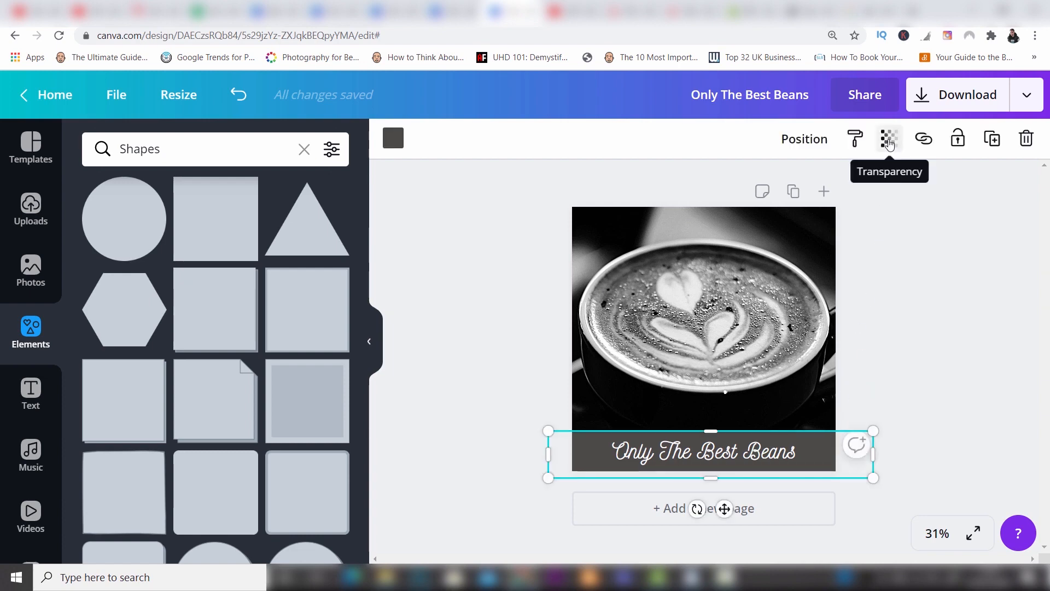
{"action": "left_click", "coordinate": [889, 142]}
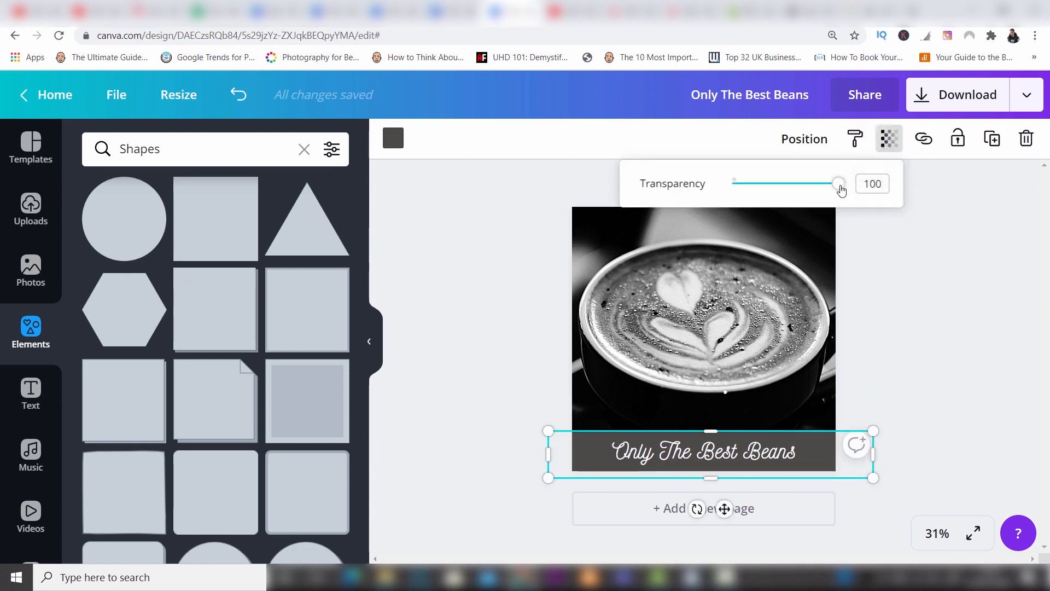
{"action": "left_click_drag", "start_coordinate": [842, 190], "coordinate": [808, 190]}
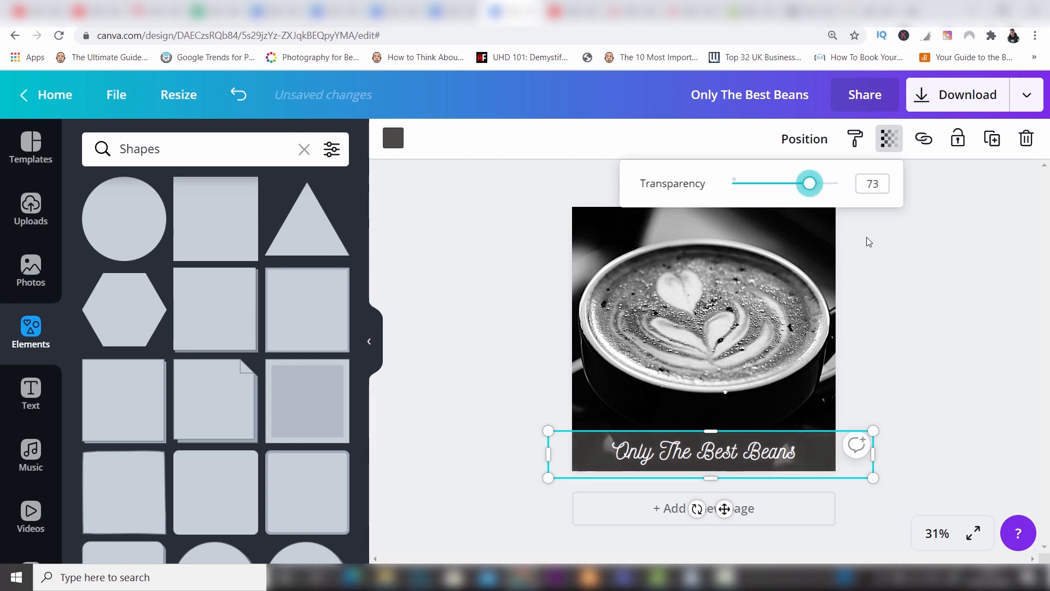
{"action": "left_click", "coordinate": [919, 280]}
{"action": "left_click", "coordinate": [919, 281]}
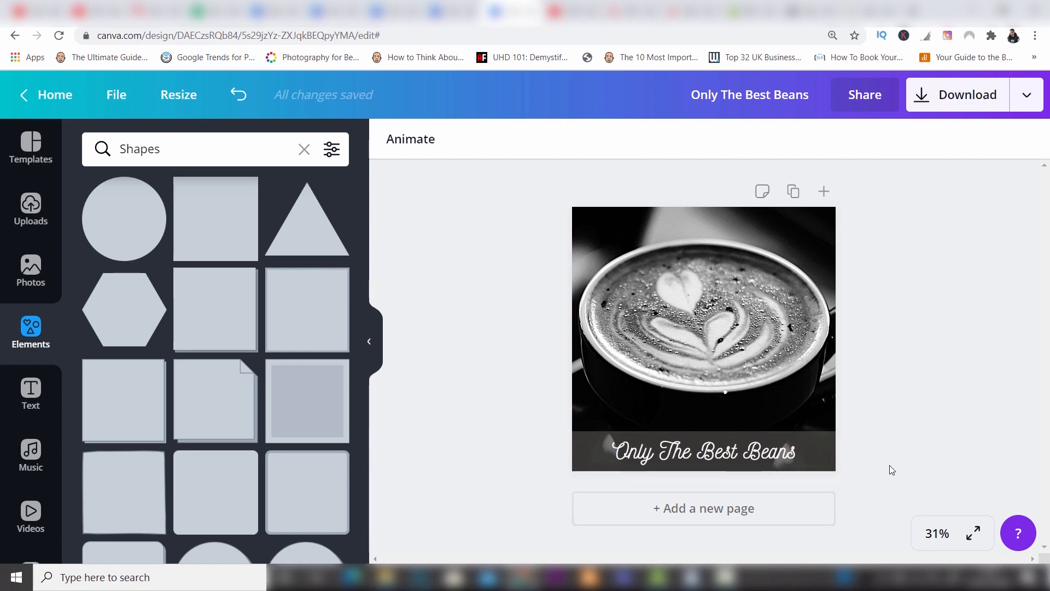
Recolour the text "Only The Best Beans" to a custom bright yellow, about #d6c420, after trying the darker #9b8f22.
{"action": "left_click", "coordinate": [767, 459]}
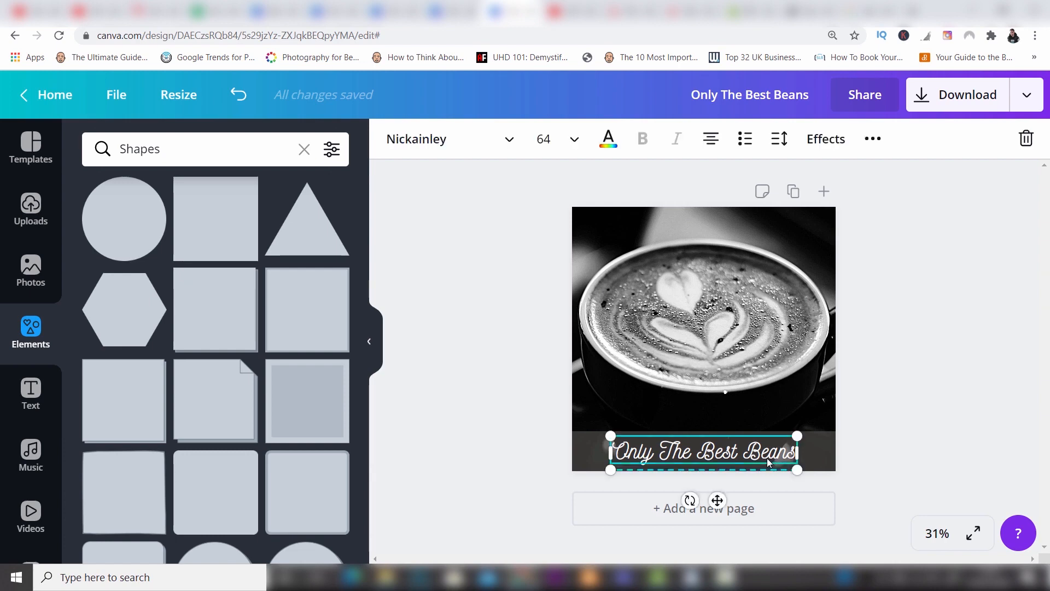
{"action": "left_click", "coordinate": [607, 140]}
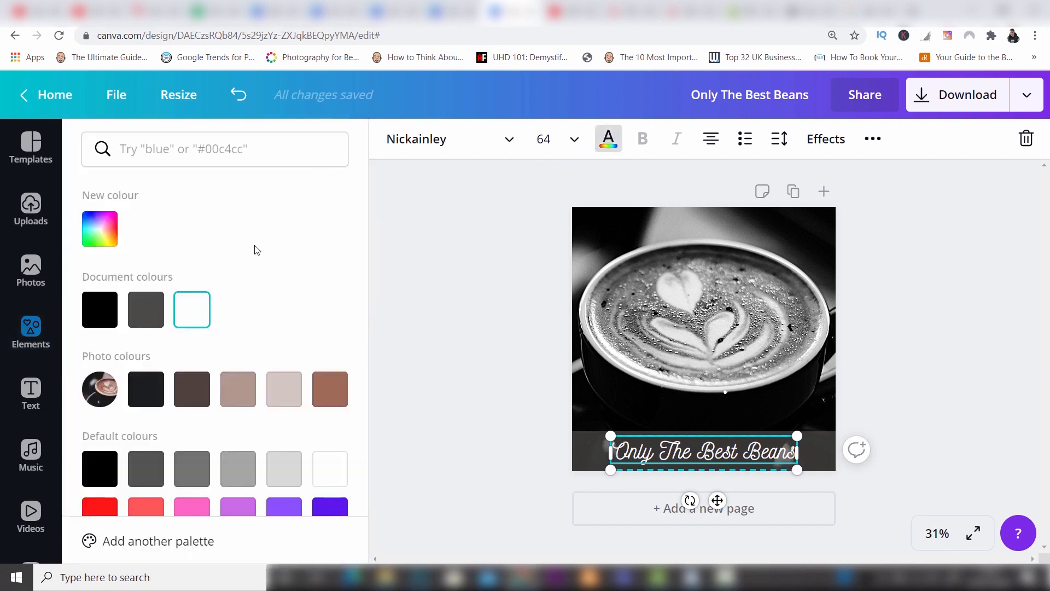
{"action": "left_click", "coordinate": [116, 228]}
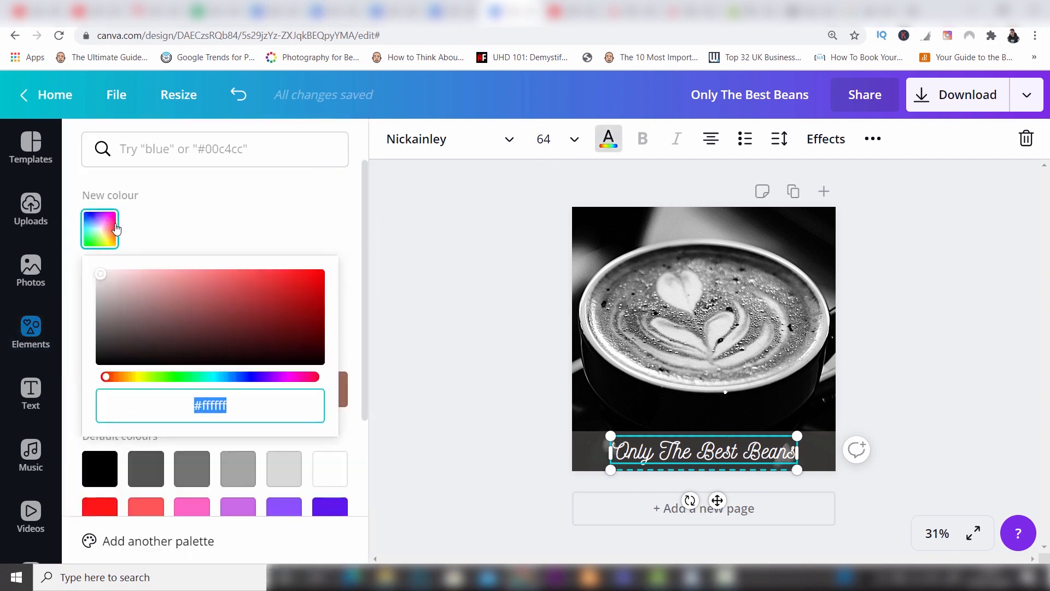
{"action": "left_click_drag", "start_coordinate": [109, 380], "coordinate": [140, 386]}
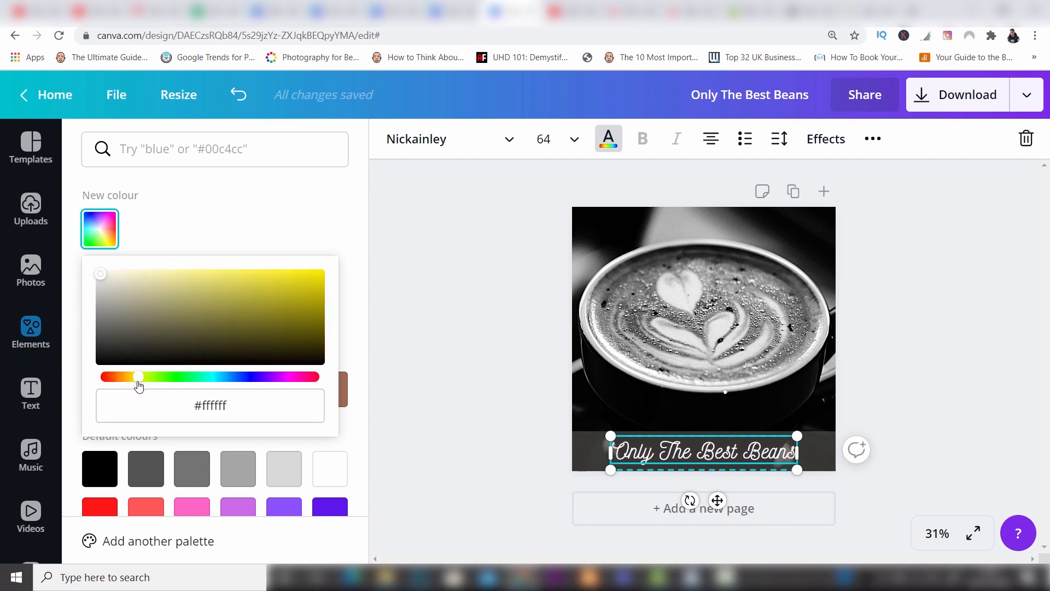
{"action": "left_click", "coordinate": [275, 306]}
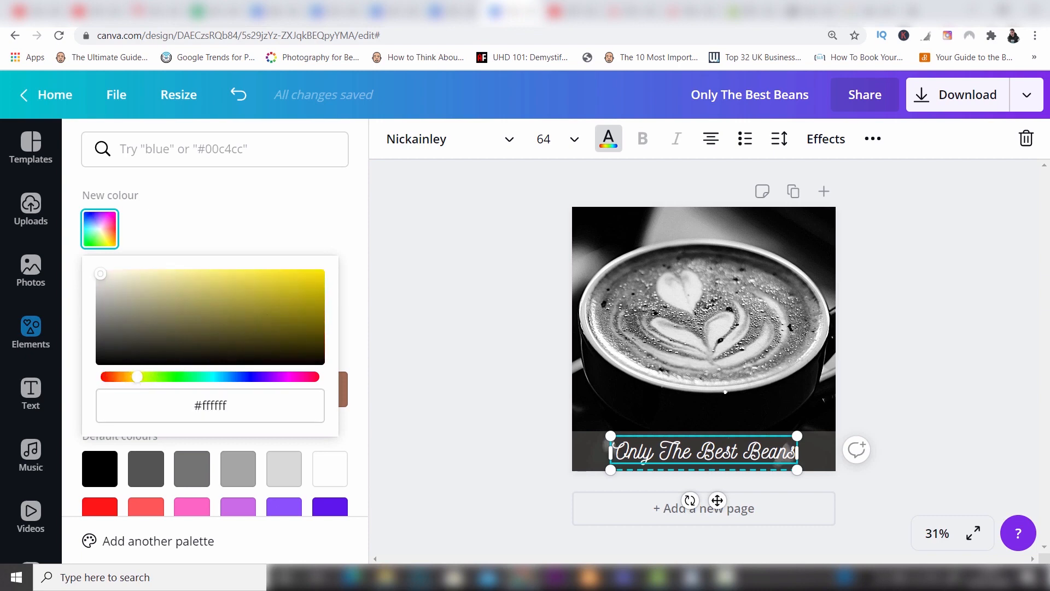
{"action": "left_click", "coordinate": [289, 291]}
{"action": "left_click", "coordinate": [290, 284]}
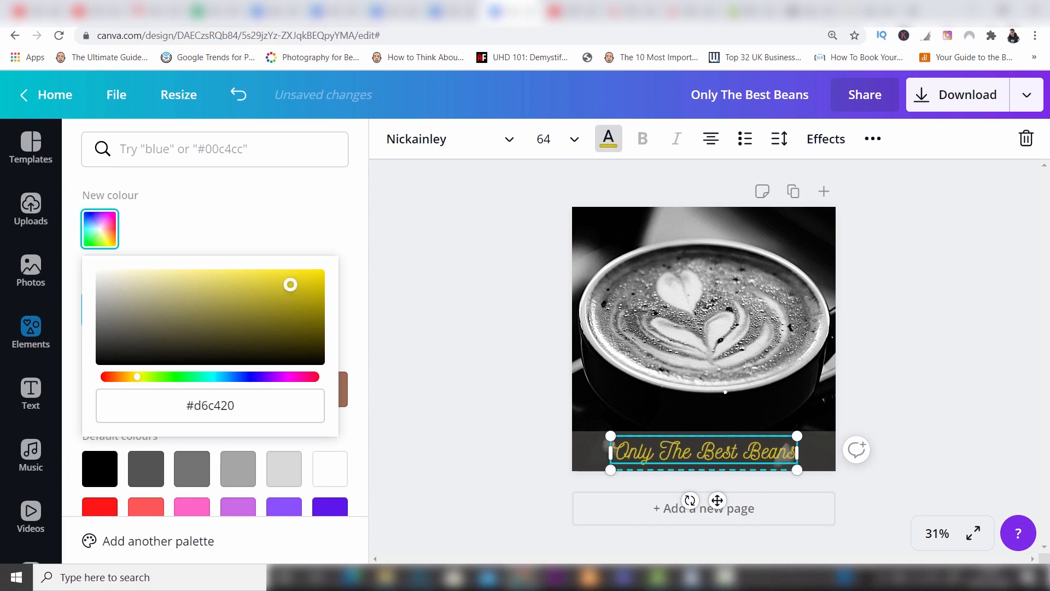
{"action": "left_click", "coordinate": [292, 283]}
{"action": "left_click", "coordinate": [868, 337]}
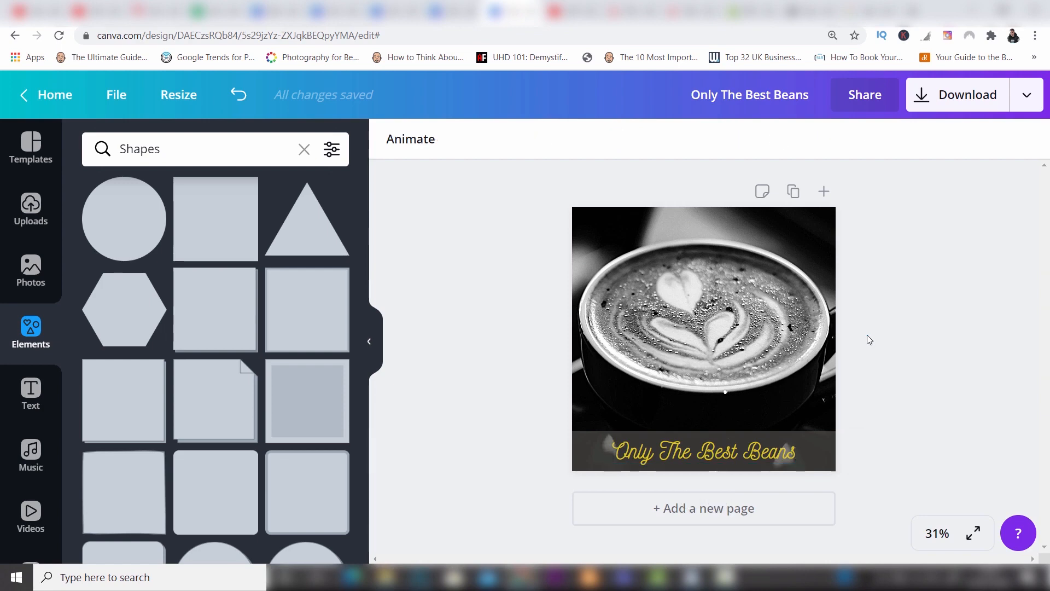
{"action": "left_click", "coordinate": [778, 462]}
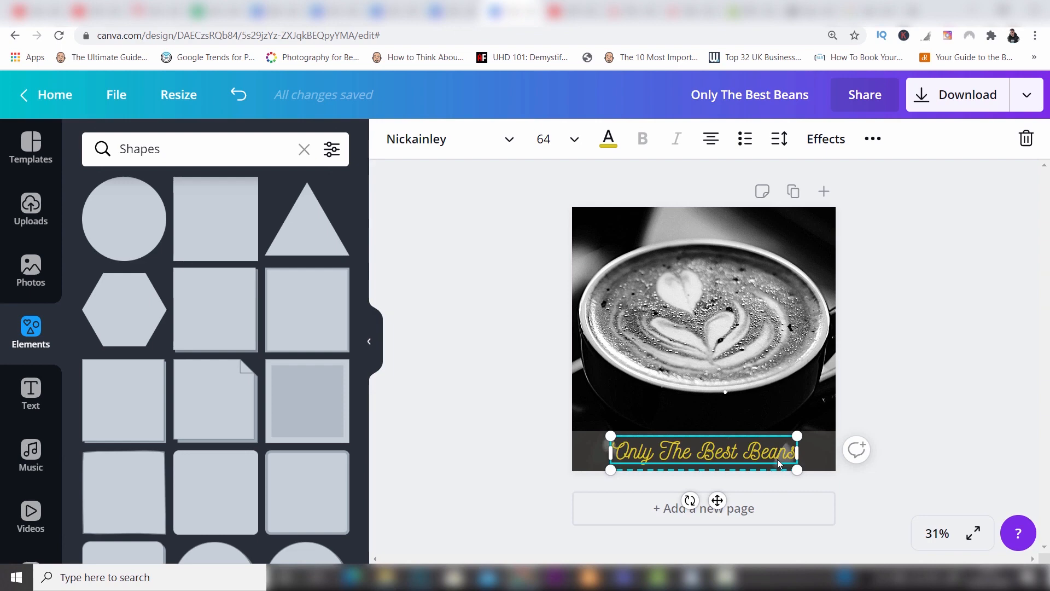
{"action": "left_click", "coordinate": [916, 374]}
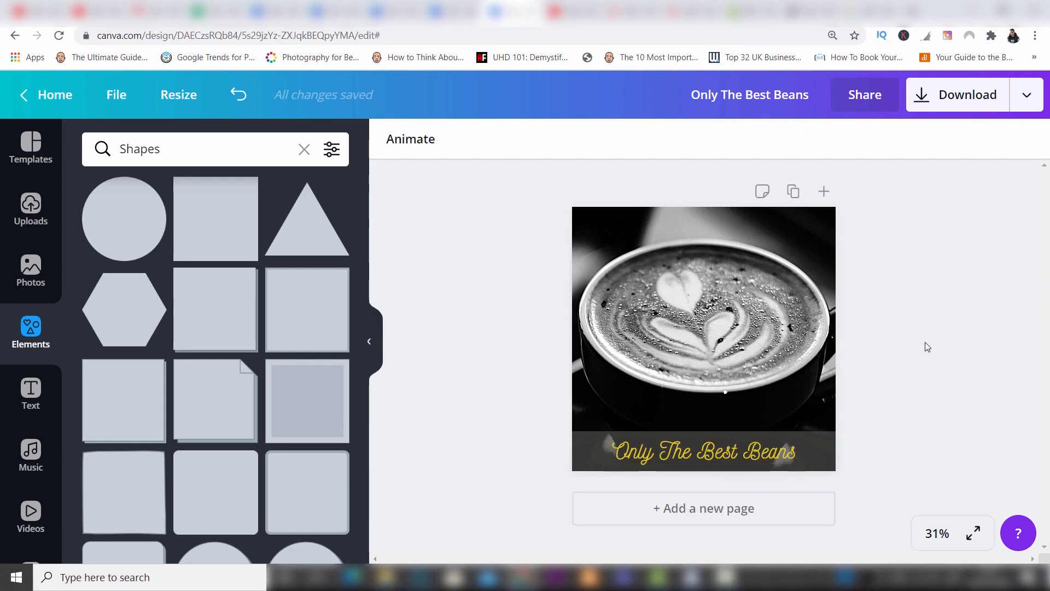
{"action": "left_click", "coordinate": [788, 298]}
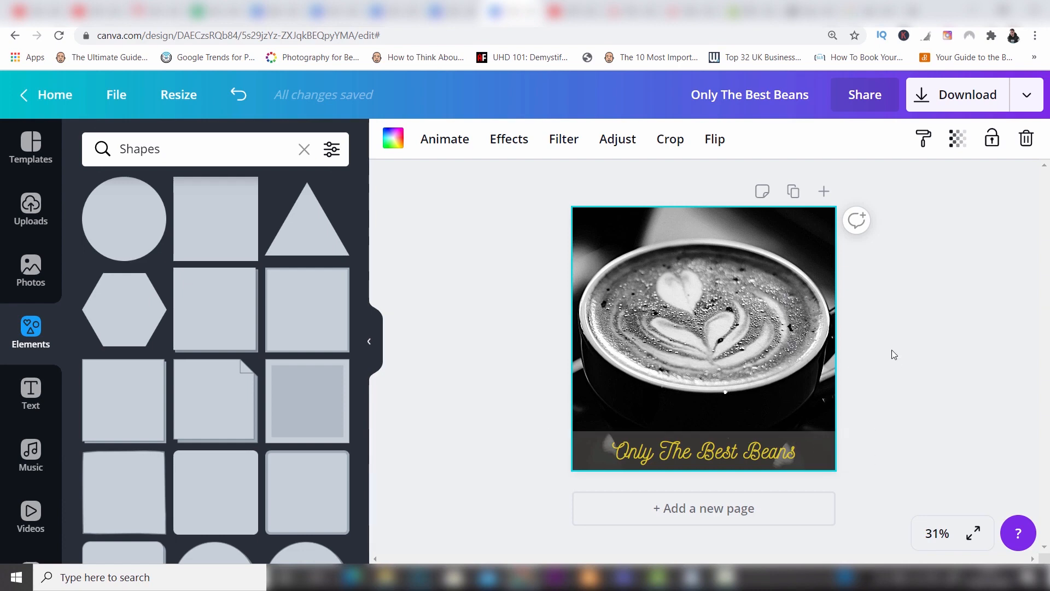
Bring the grey band forwards over the text, and send it backwards behind the text again.
{"action": "left_click", "coordinate": [824, 440]}
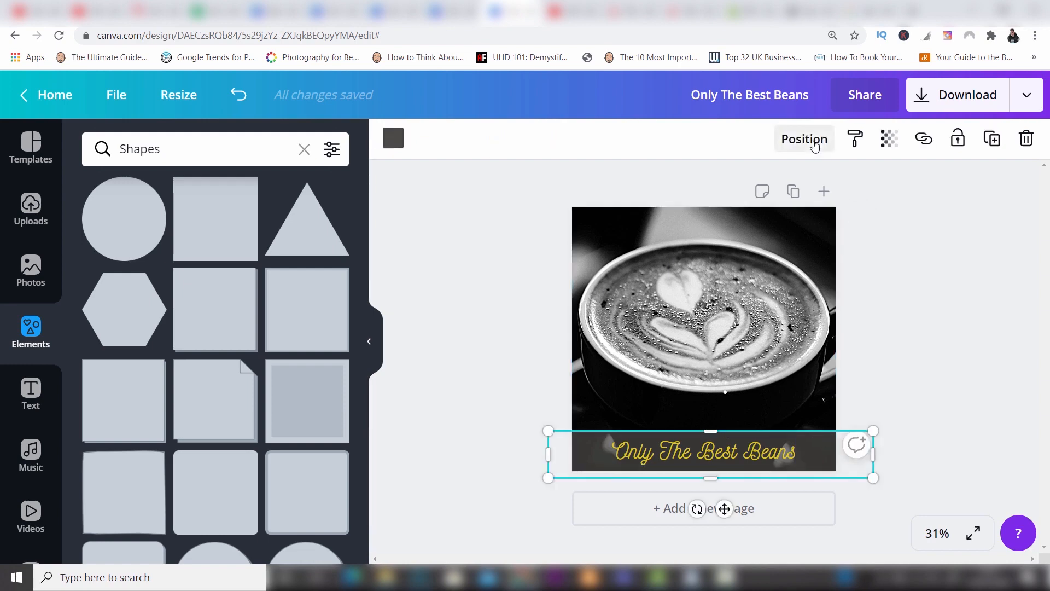
{"action": "left_click", "coordinate": [814, 144]}
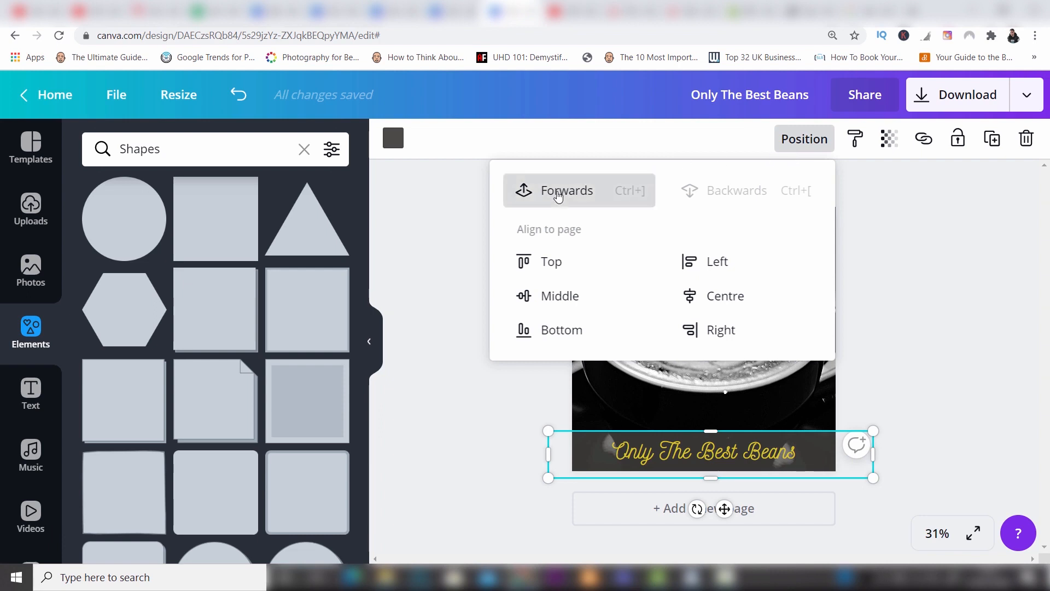
{"action": "left_click", "coordinate": [559, 196]}
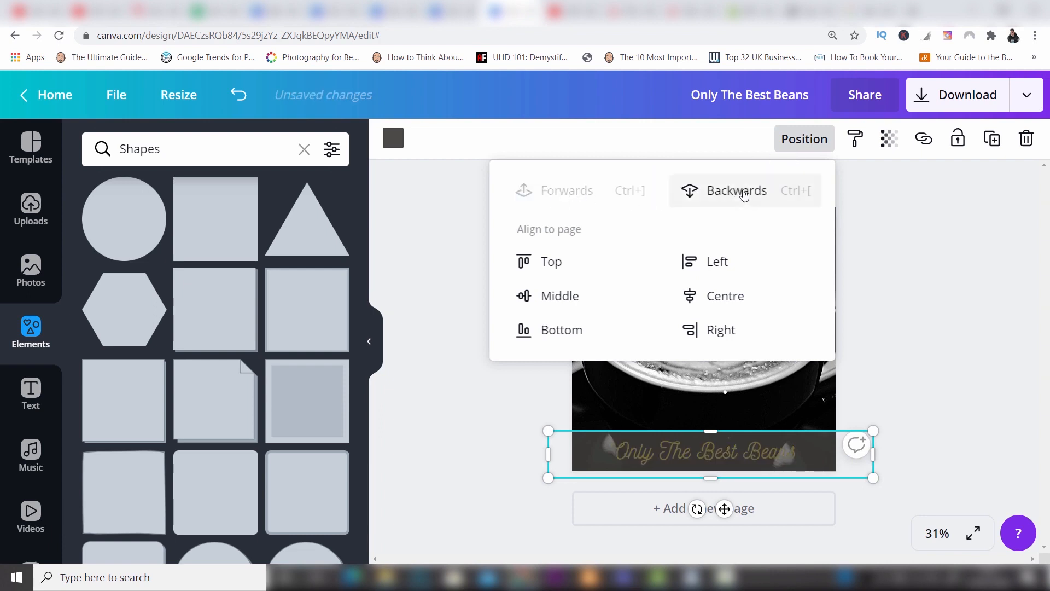
{"action": "left_click", "coordinate": [746, 194]}
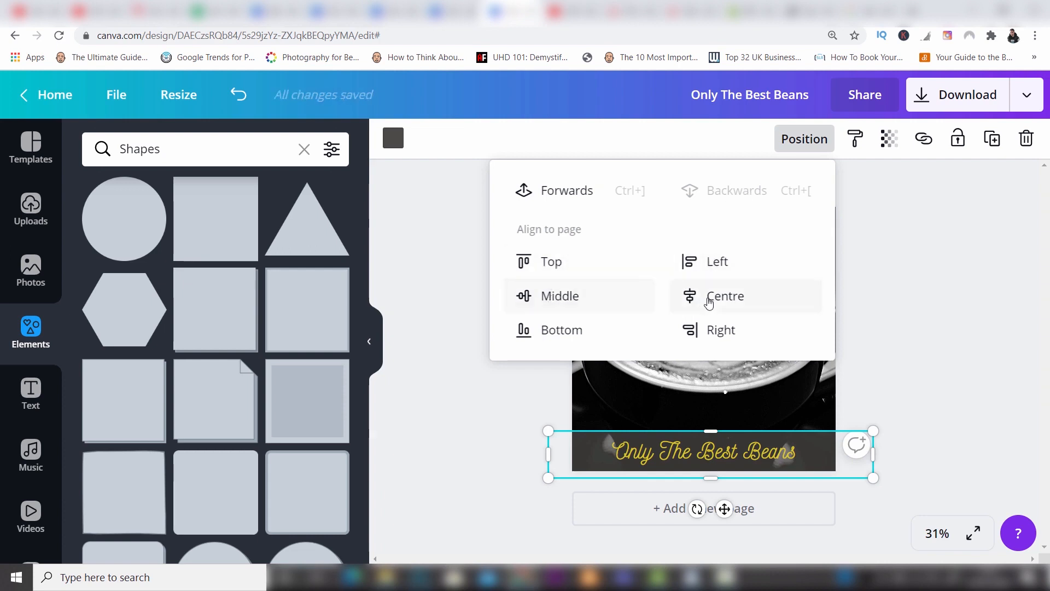
{"action": "left_click", "coordinate": [893, 235]}
{"action": "left_click", "coordinate": [891, 234]}
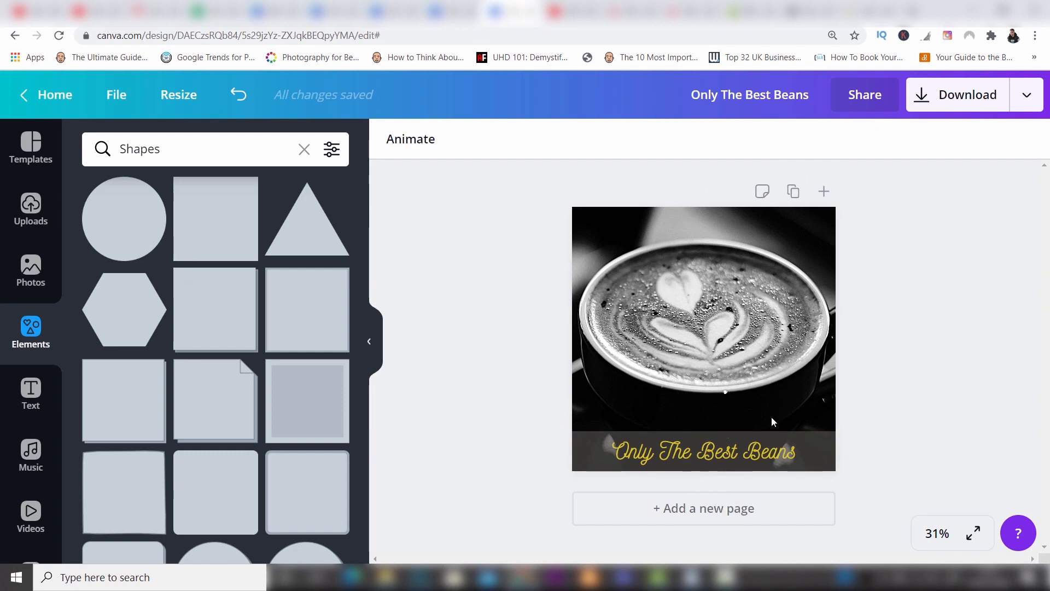
Look over the text effects, try letter spacing of 6 and list formatting on the text, and undo the last change.
{"action": "left_click", "coordinate": [740, 452]}
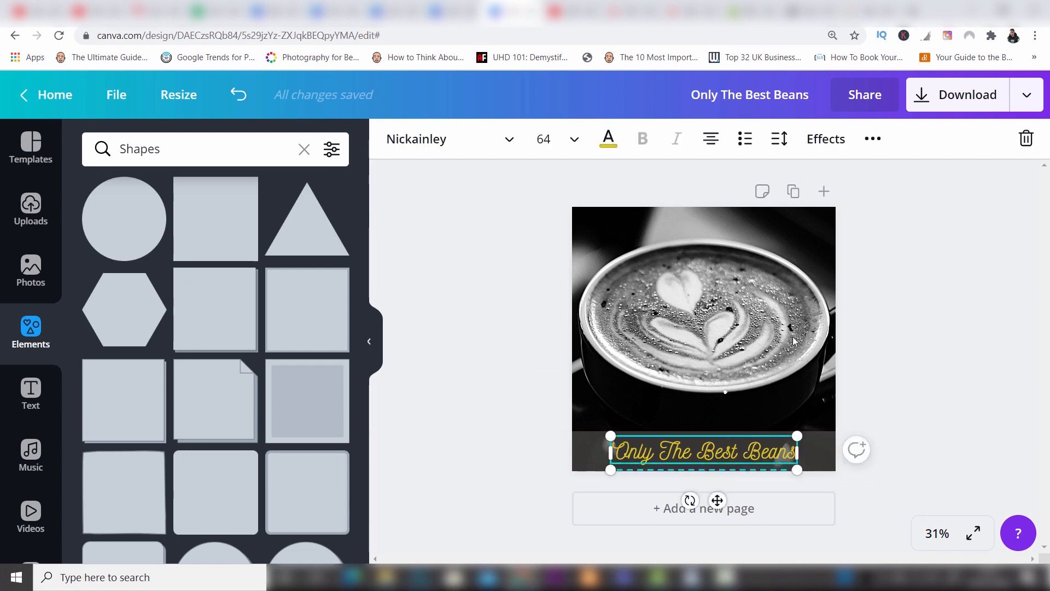
{"action": "left_click", "coordinate": [826, 139]}
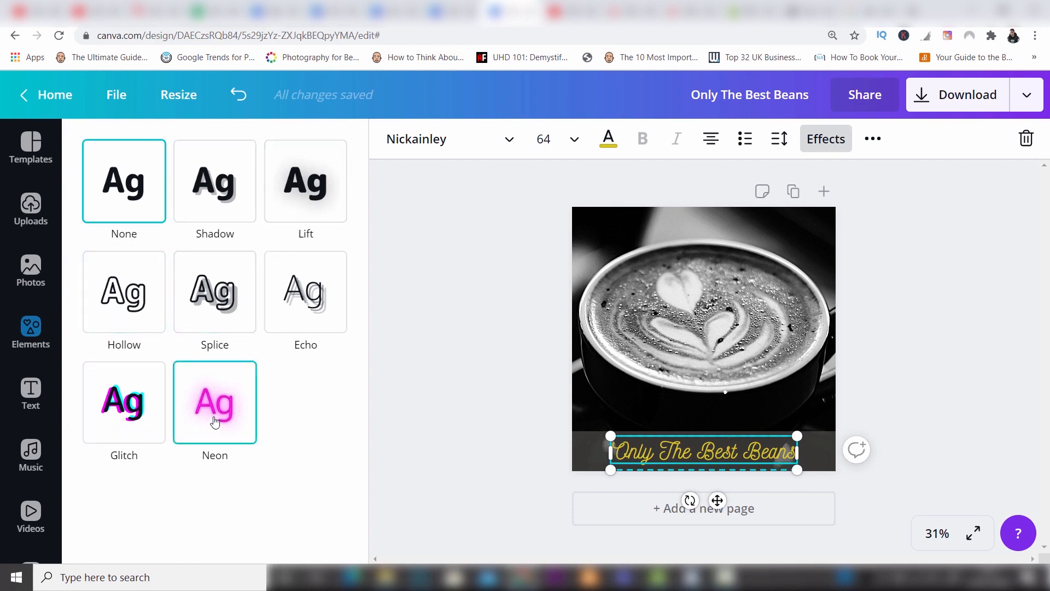
{"action": "left_click", "coordinate": [780, 148]}
{"action": "mouse_move", "coordinate": [888, 190]}
{"action": "left_mouse_down"}
{"action": "mouse_move", "coordinate": [911, 197]}
{"action": "mouse_move", "coordinate": [890, 201]}
{"action": "left_mouse_up"}
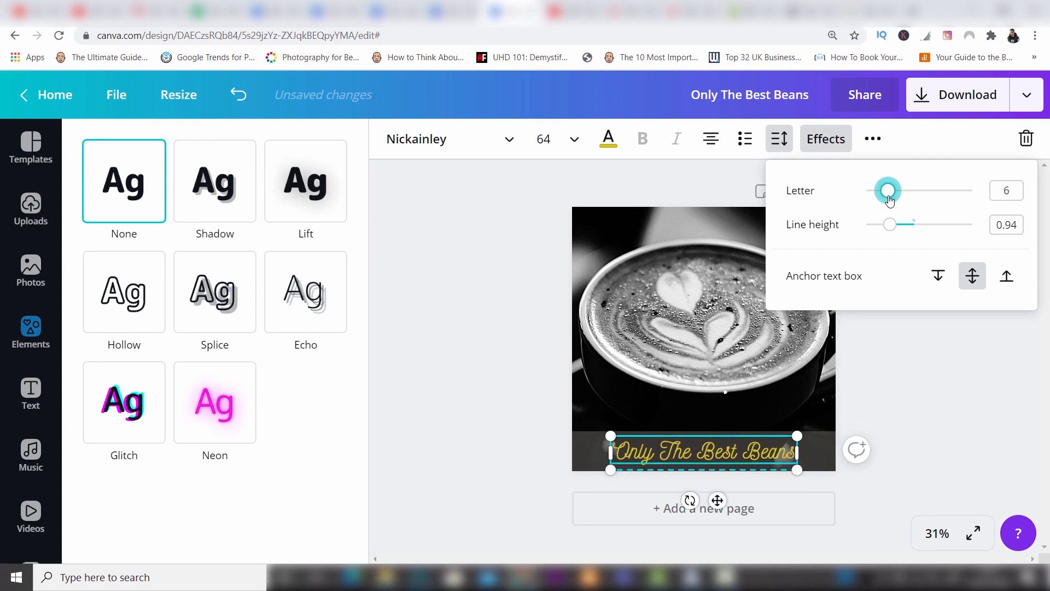
{"action": "left_click", "coordinate": [745, 143]}
{"action": "key", "text": "ctrl+z"}
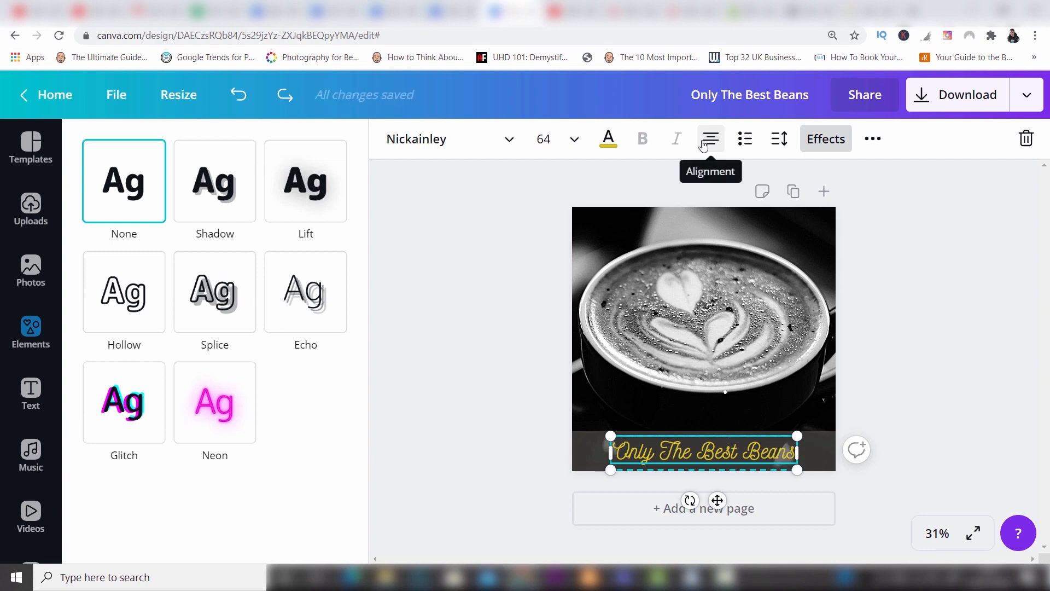
{"action": "left_click", "coordinate": [877, 146]}
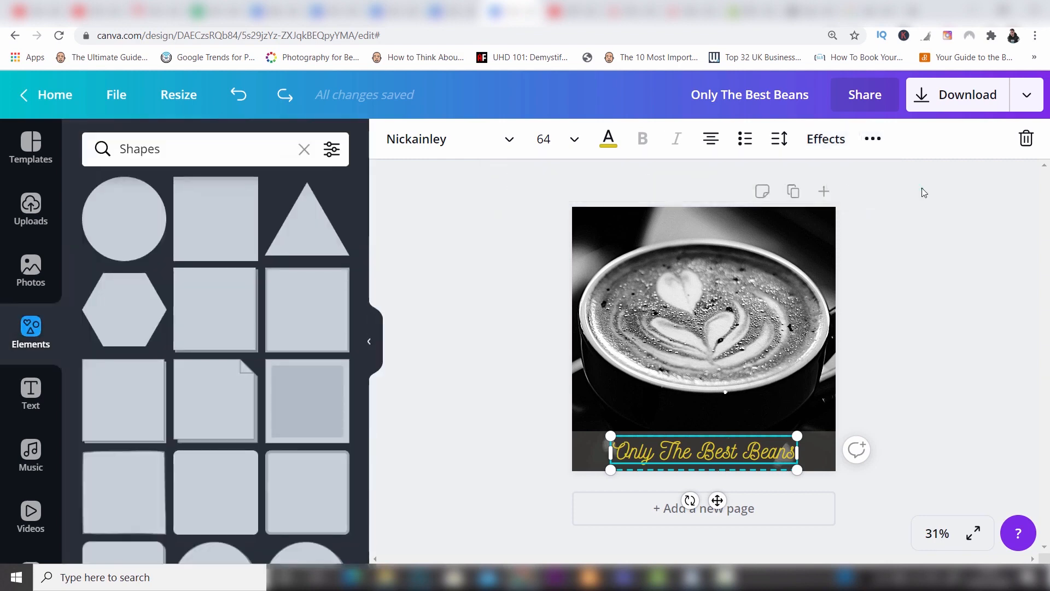
{"action": "left_click", "coordinate": [924, 192]}
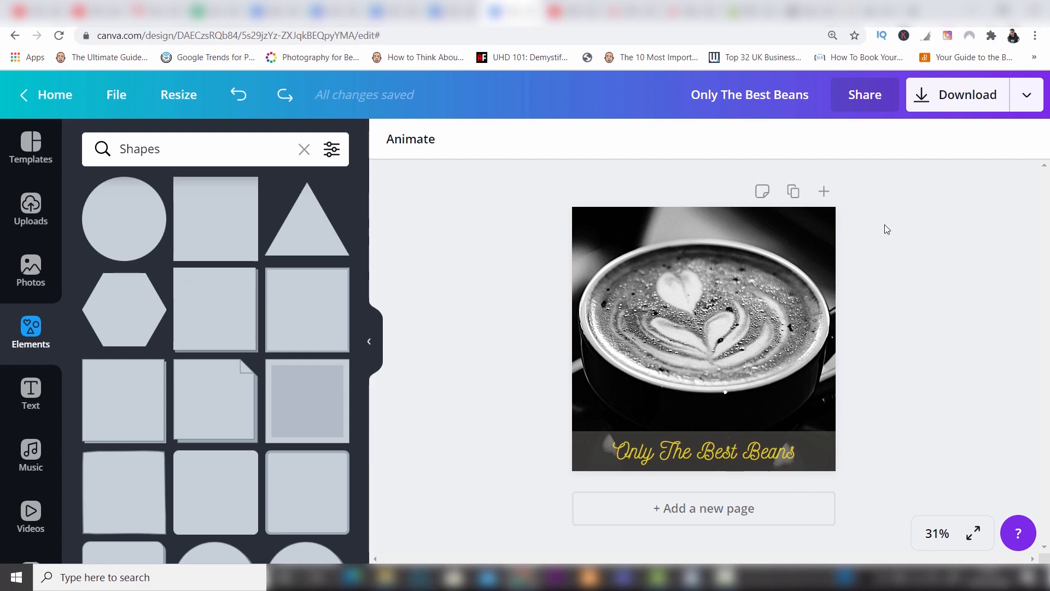
Clear the Shapes search to return to the full elements library.
{"action": "left_click", "coordinate": [304, 149]}
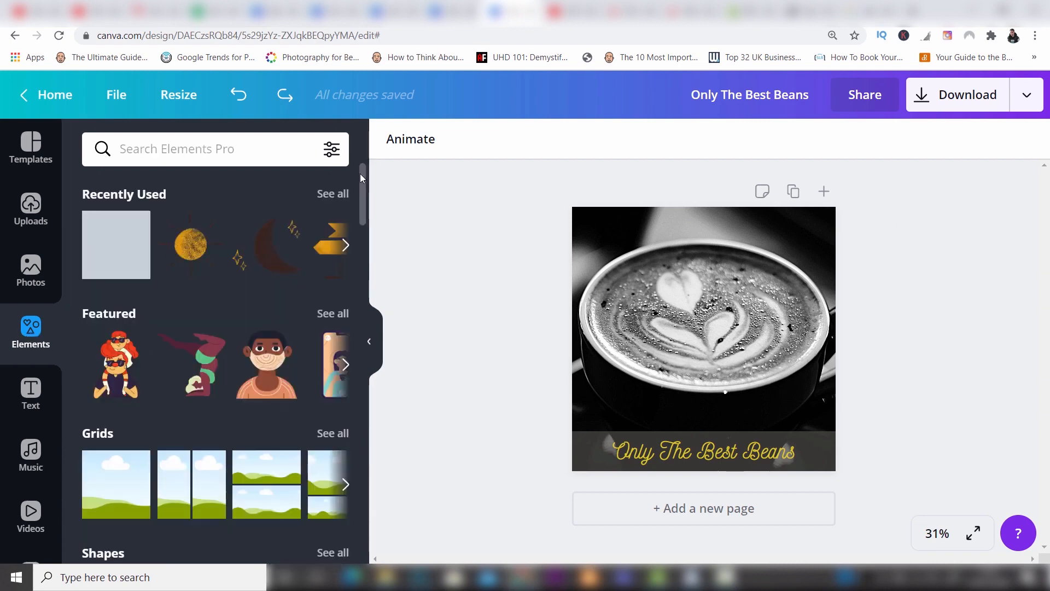